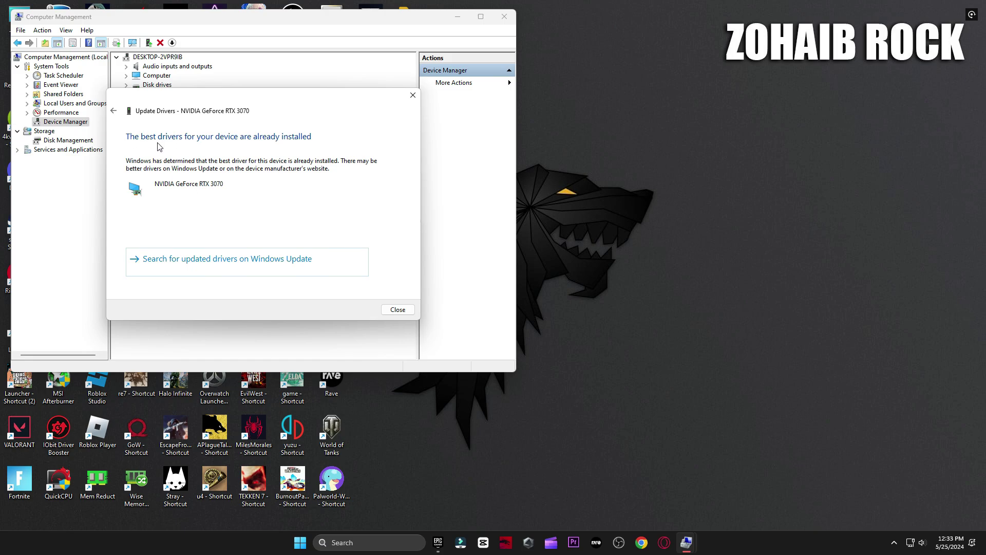
# Close the driver update wizard and Computer Management, and switch to File Explorer
pyautogui.click(413, 95)
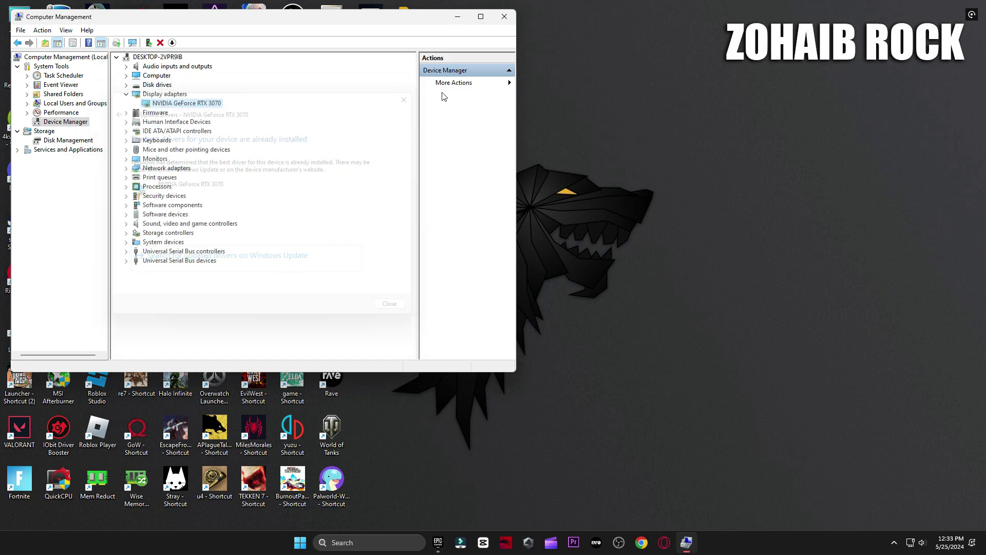
pyautogui.click(504, 16)
pyautogui.press('super+e')
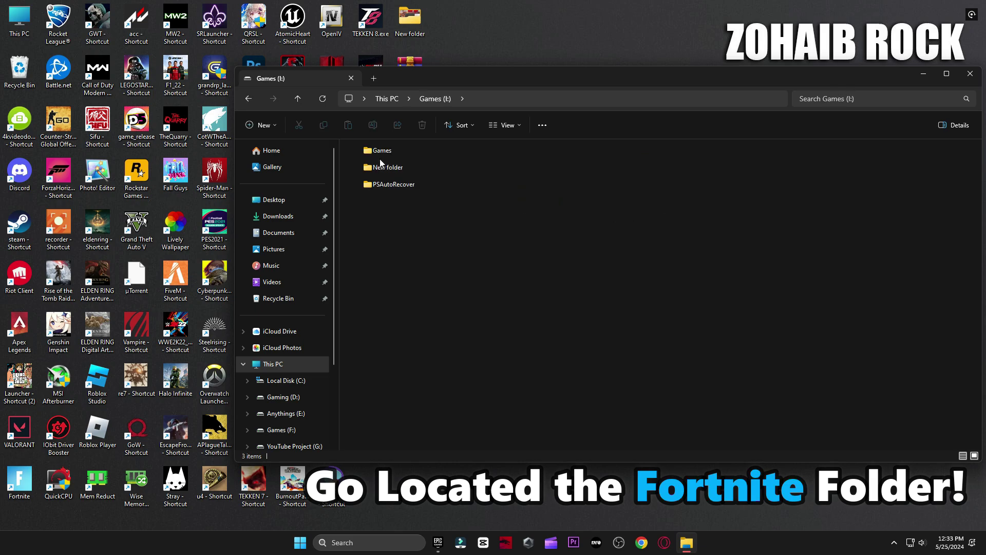
# Open Fortnite's Win64 folder under Games\Fortnite\FortniteGame\Binaries on the Games (I:) drive and find the Fortnite executables
pyautogui.doubleClick(377, 154)
pyautogui.doubleClick(404, 193)
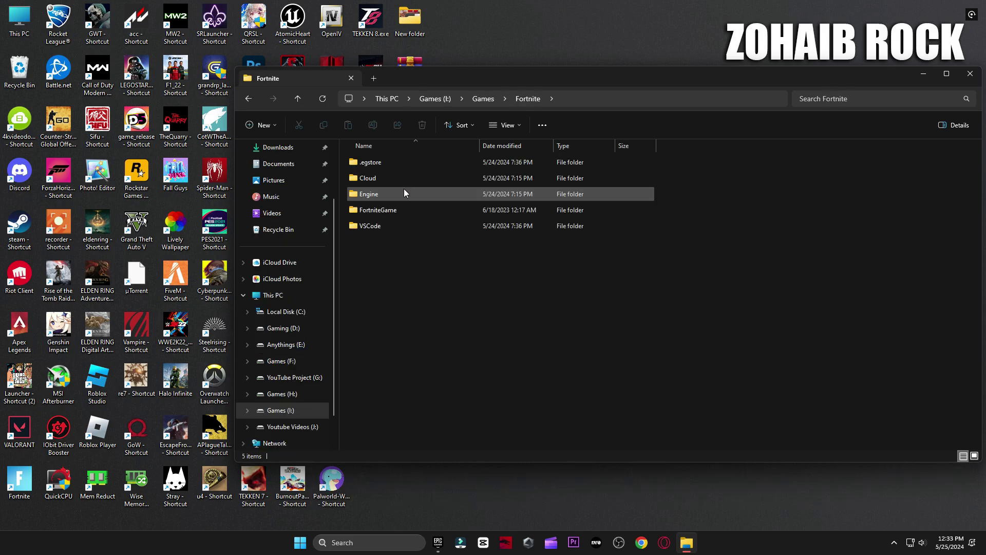
pyautogui.click(412, 211)
pyautogui.doubleClick(411, 212)
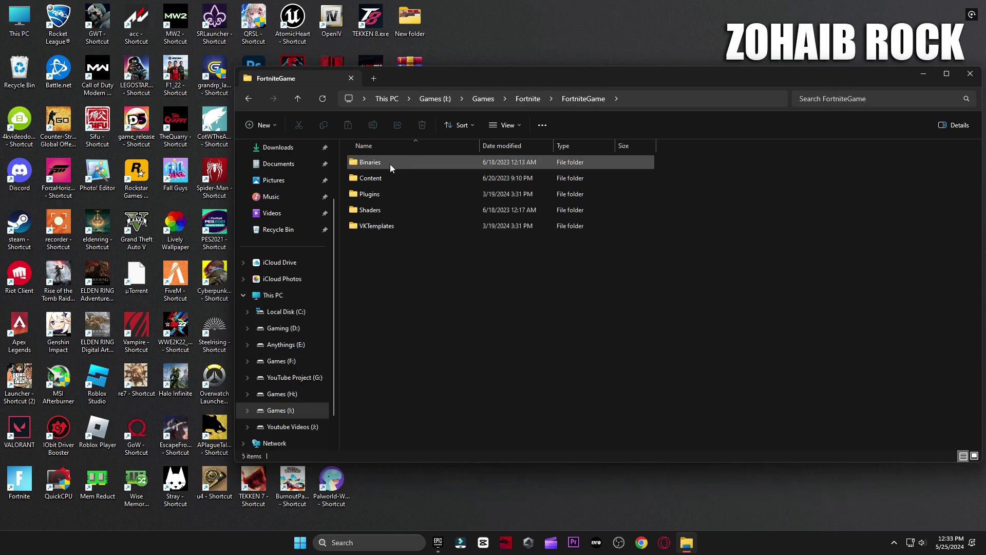
pyautogui.doubleClick(391, 165)
pyautogui.doubleClick(399, 177)
pyautogui.scroll(-4, 485, 200)
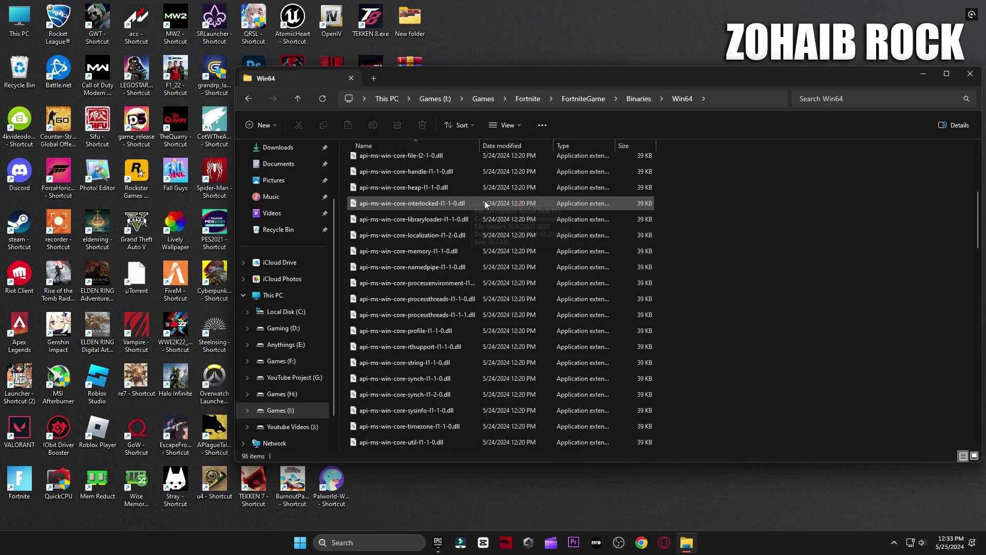
pyautogui.scroll(-1, 492, 203)
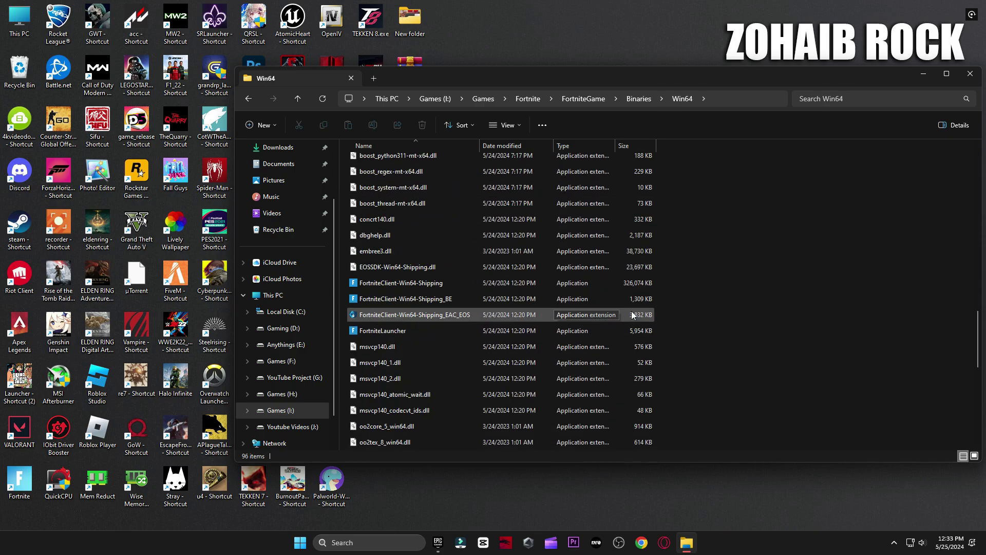
# Check the high DPI settings in the compatibility properties of FortniteClient-Win64-Shipping and accept them
pyautogui.moveTo(679, 281); pyautogui.dragTo(649, 337)
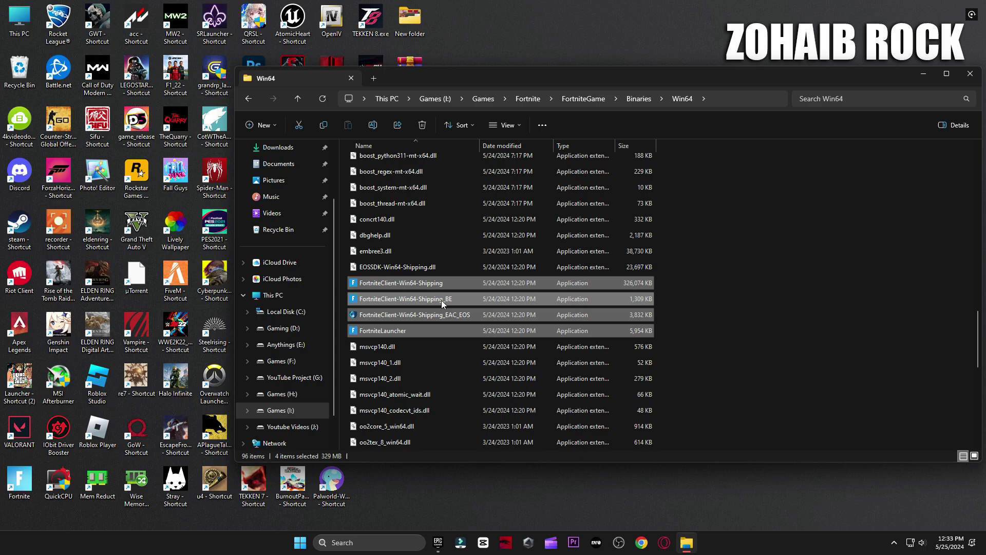
pyautogui.click(412, 283)
pyautogui.rightClick(412, 283)
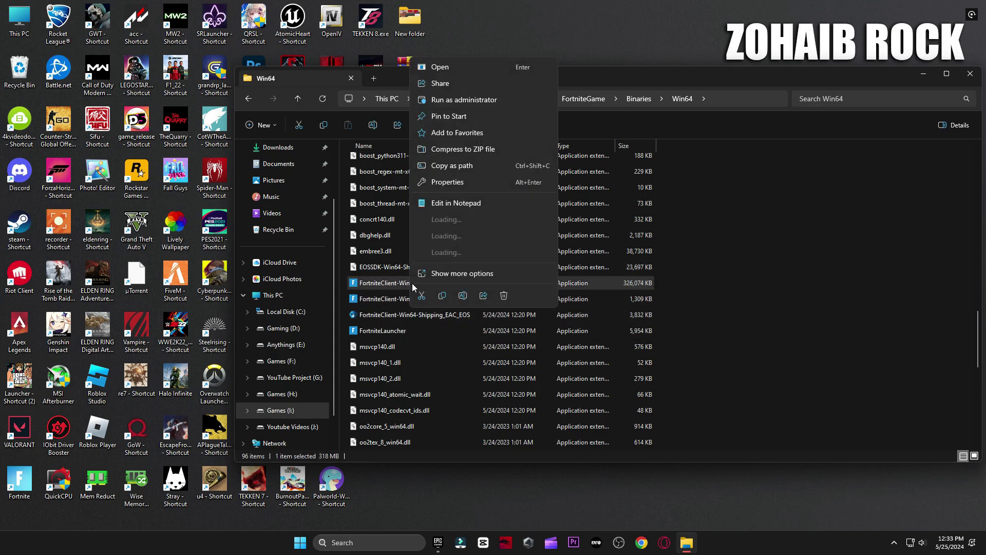
pyautogui.click(454, 271)
pyautogui.click(442, 521)
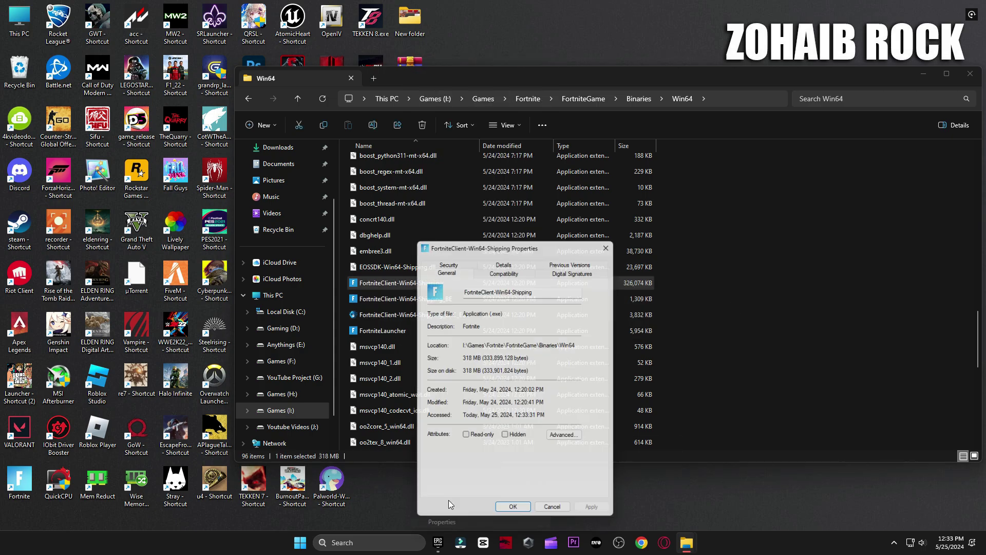
pyautogui.click(544, 174)
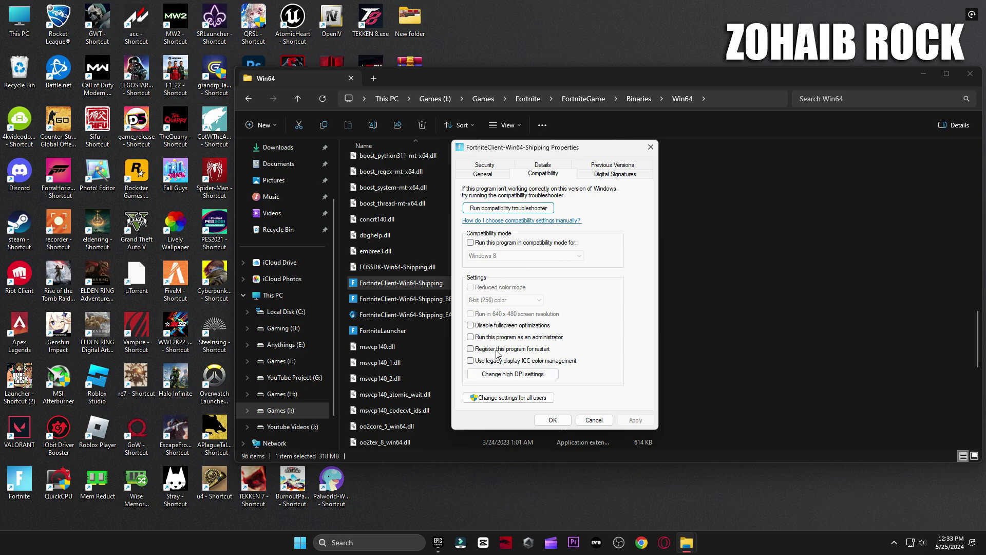
pyautogui.click(517, 375)
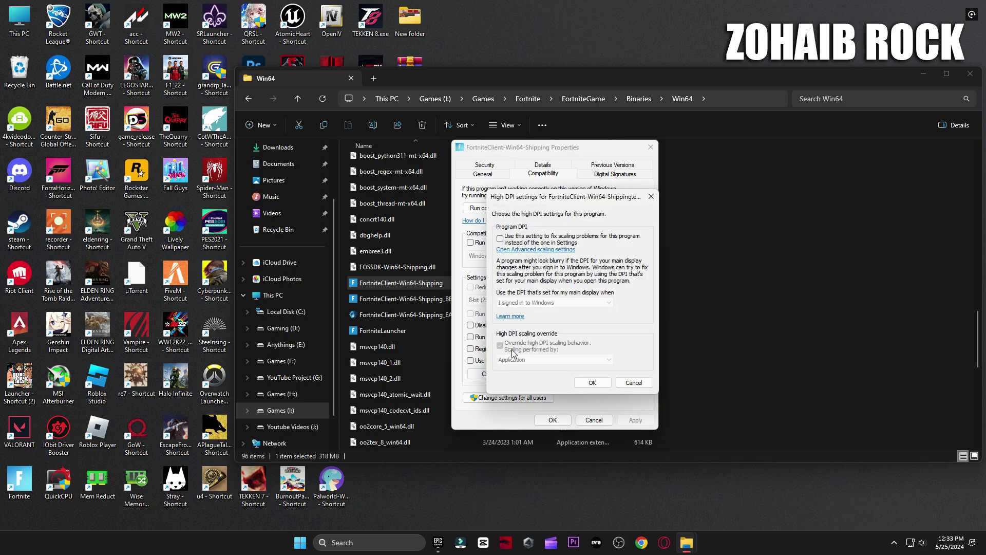
pyautogui.click(591, 384)
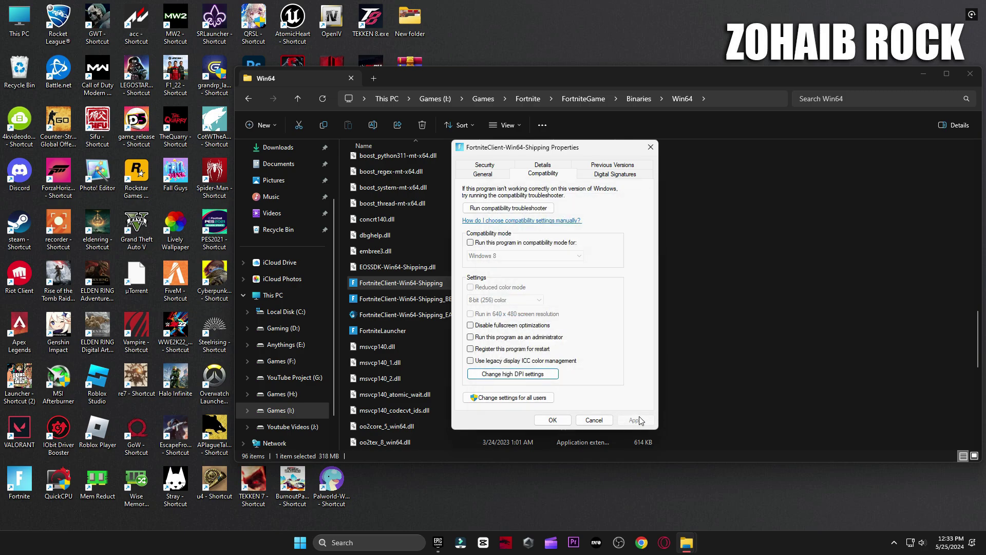
pyautogui.click(552, 421)
# Set the high DPI scaling override of FortniteClient-Win64-Shipping_BE to Application in its compatibility properties and confirm
pyautogui.rightClick(396, 298)
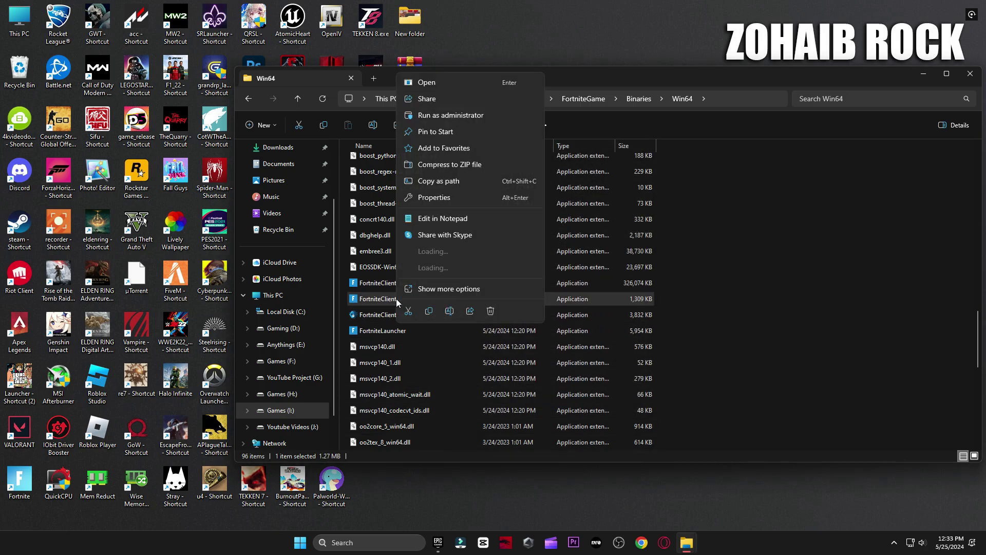
pyautogui.click(420, 291)
pyautogui.click(449, 290)
pyautogui.click(495, 203)
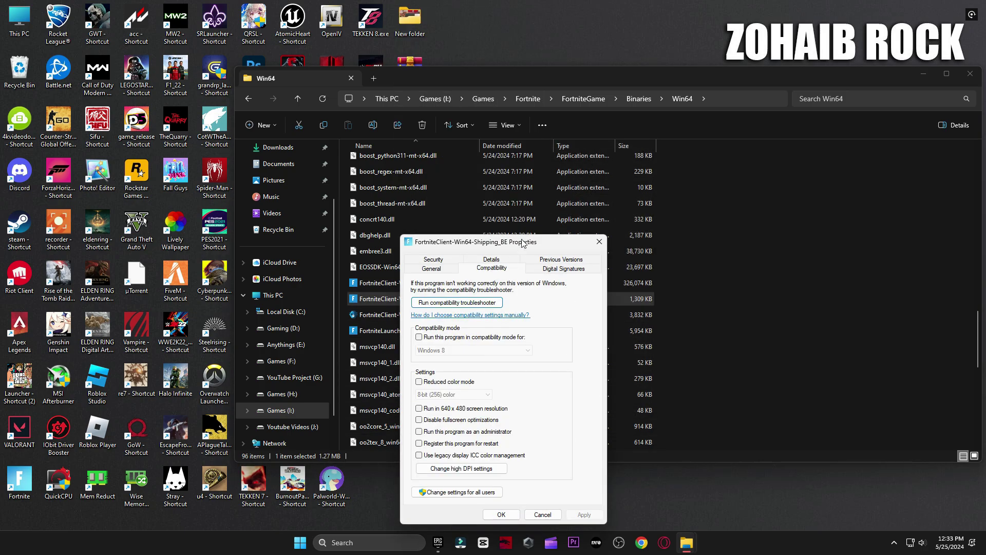
pyautogui.click(483, 334)
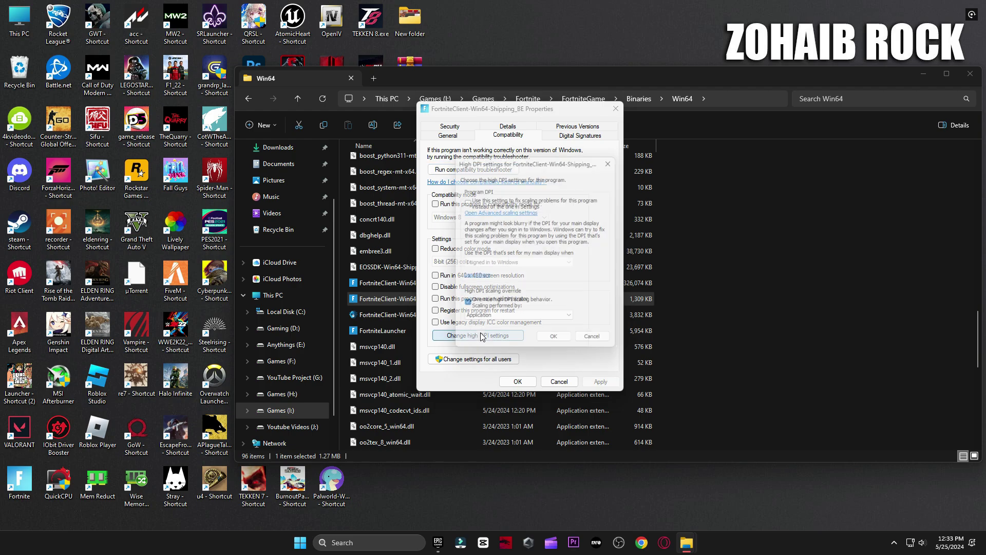
pyautogui.click(473, 312)
pyautogui.click(483, 322)
pyautogui.click(459, 322)
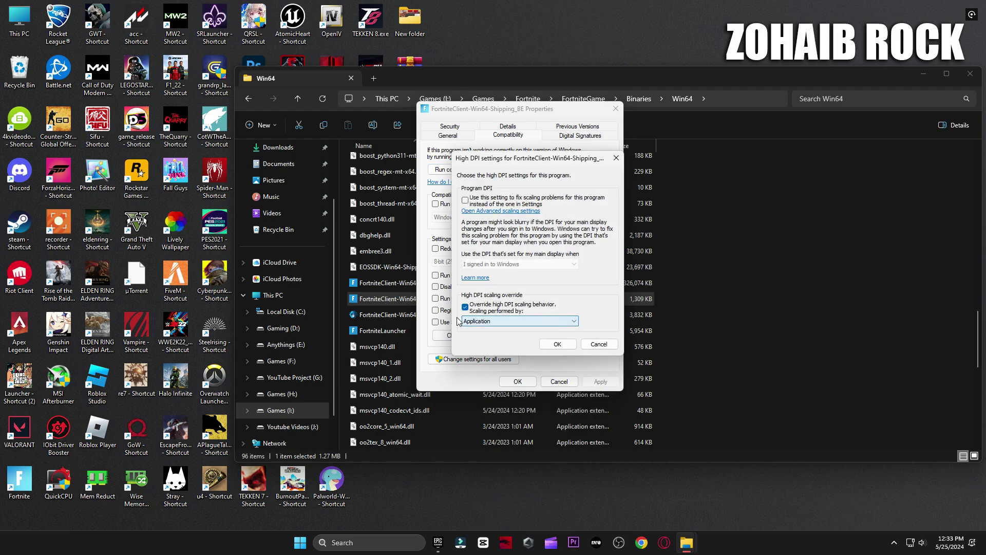
pyautogui.click(547, 345)
pyautogui.click(518, 381)
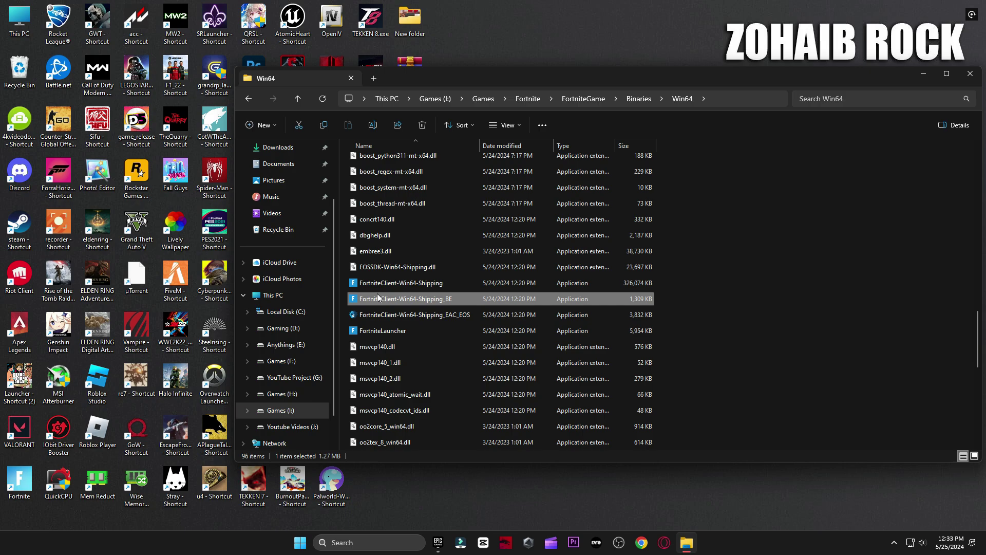
# Check the high DPI scaling override in the compatibility properties of FortniteLauncher and accept the settings
pyautogui.rightClick(377, 329)
pyautogui.click(400, 319)
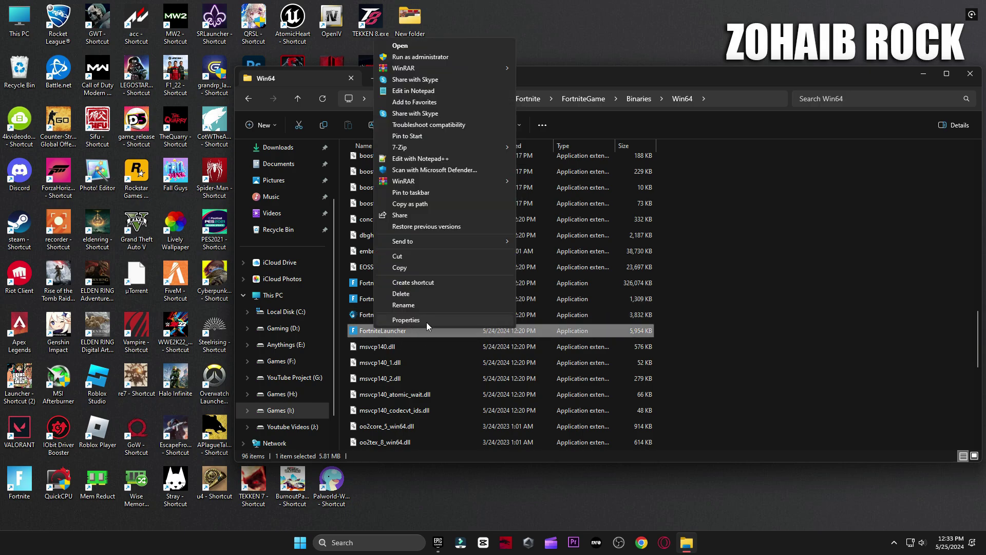
pyautogui.click(426, 321)
pyautogui.click(468, 271)
pyautogui.moveTo(486, 251); pyautogui.dragTo(497, 164)
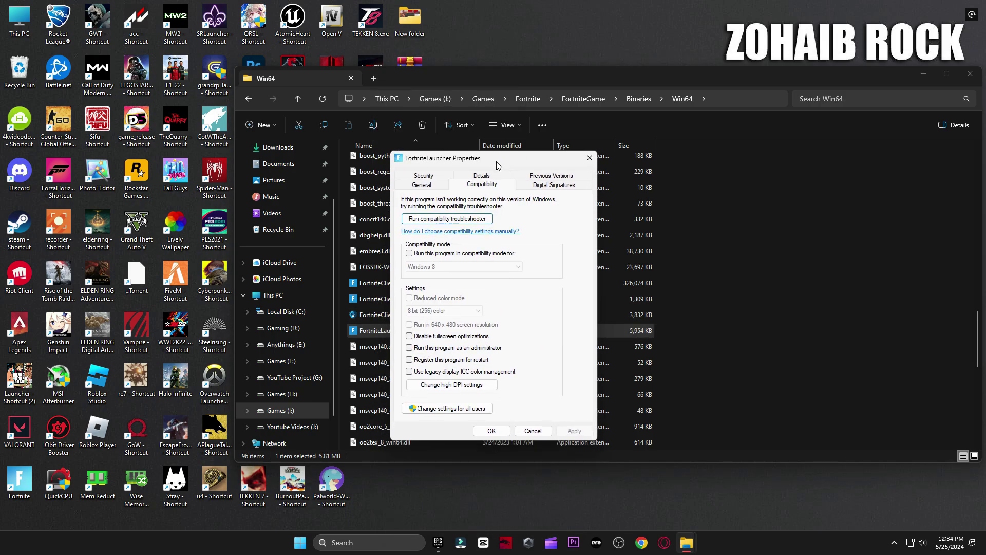
pyautogui.click(461, 383)
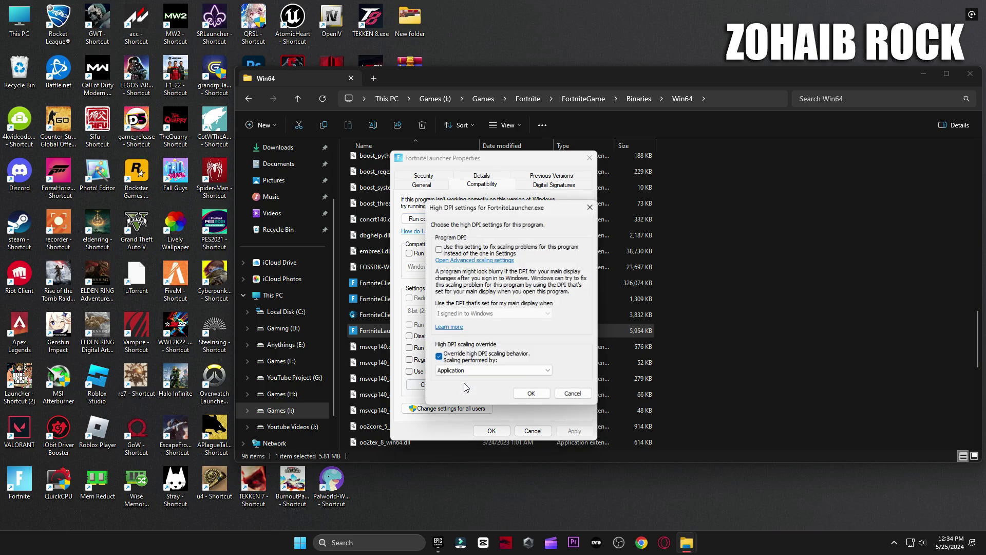
pyautogui.click(531, 394)
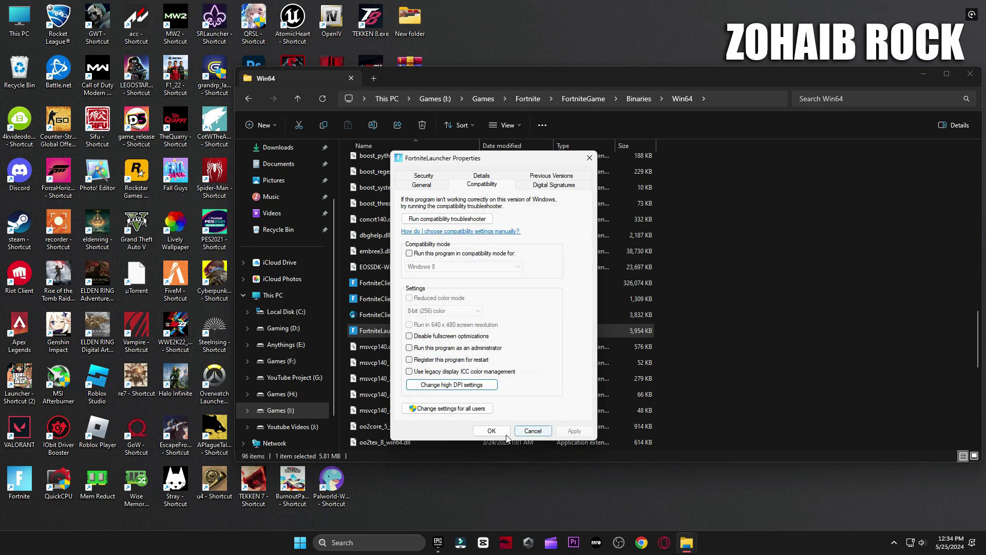
pyautogui.click(492, 430)
# Run EasyAntiCheat_EOS_Setup from the EasyAntiCheat folder inside Win64
pyautogui.scroll(4, 539, 263)
pyautogui.scroll(10, 519, 254)
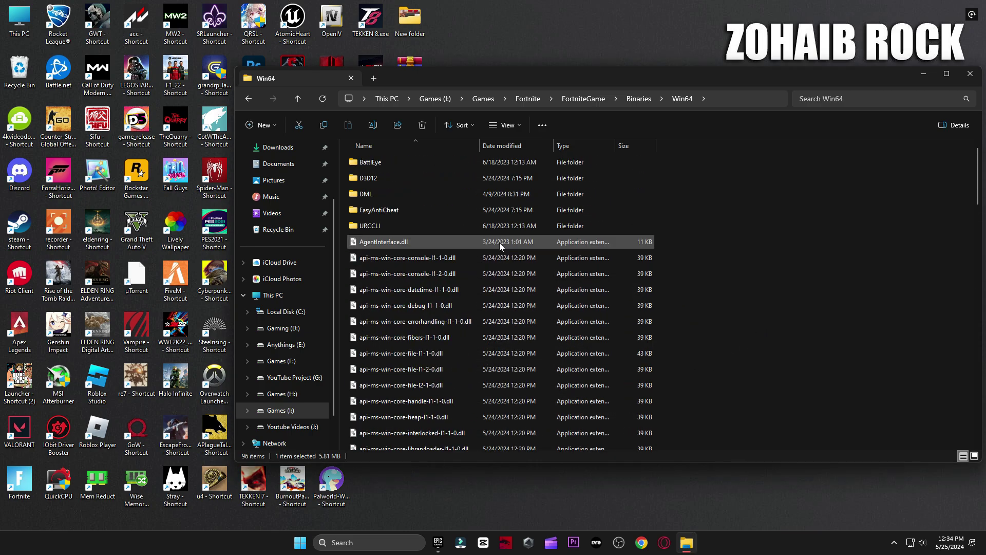
pyautogui.doubleClick(389, 208)
pyautogui.doubleClick(410, 211)
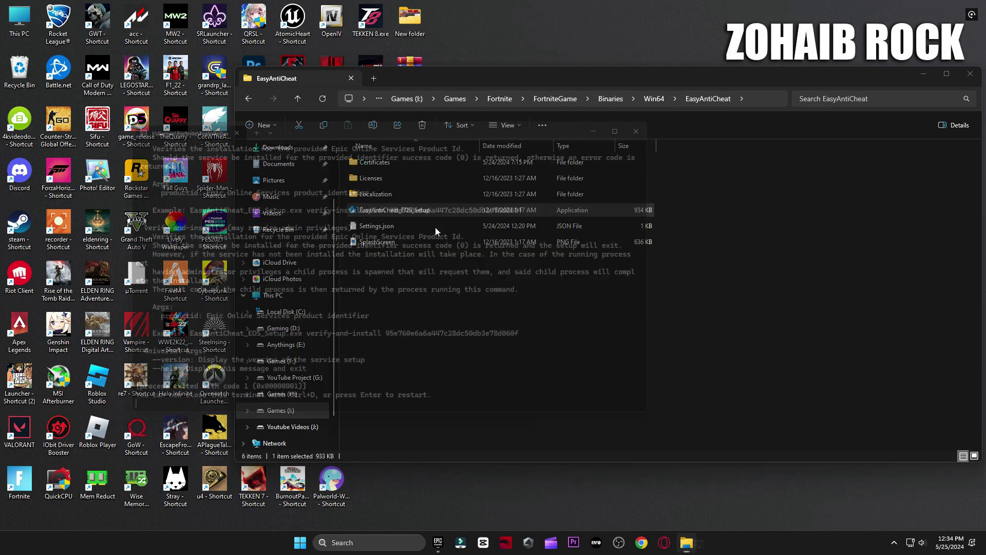
# Uninstall the BattlEye service by running Uninstall_BattlEye from the BattlEye folder inside Win64 and confirming the removal
pyautogui.click(248, 98)
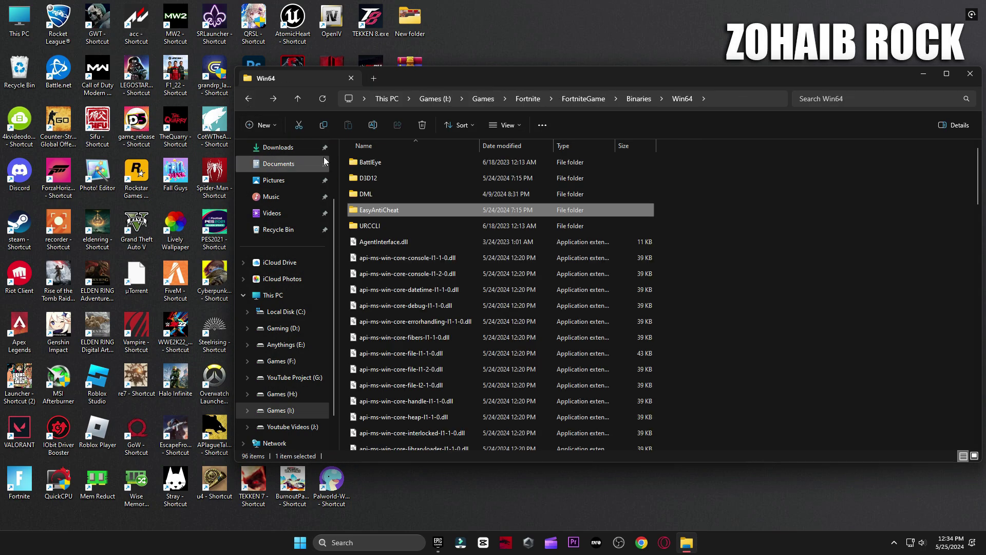
pyautogui.doubleClick(378, 165)
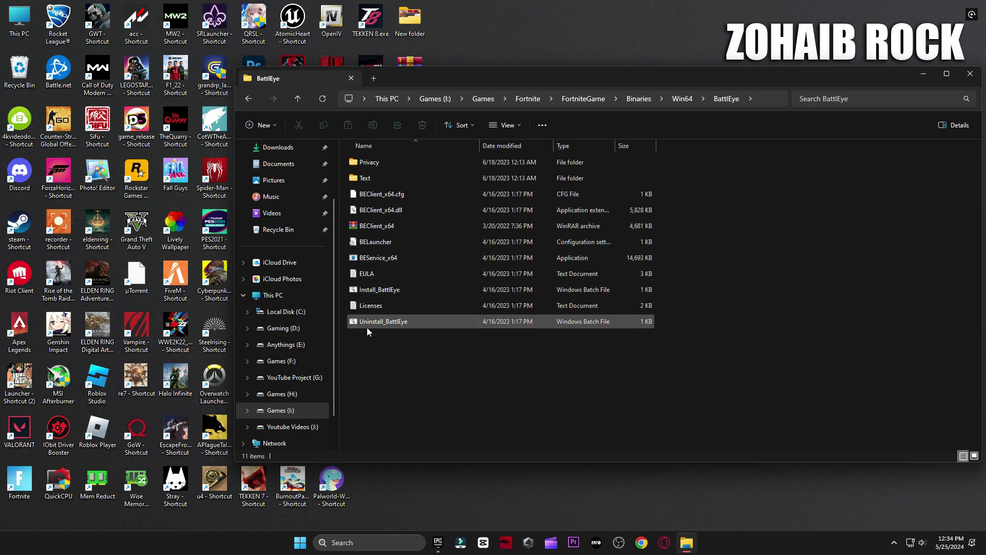
pyautogui.doubleClick(380, 322)
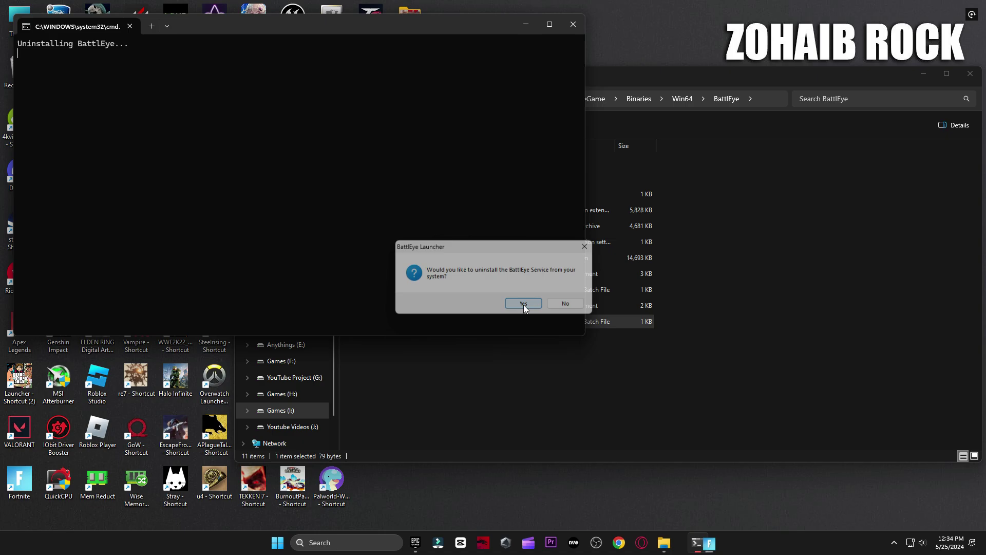
pyautogui.click(523, 304)
pyautogui.click(533, 305)
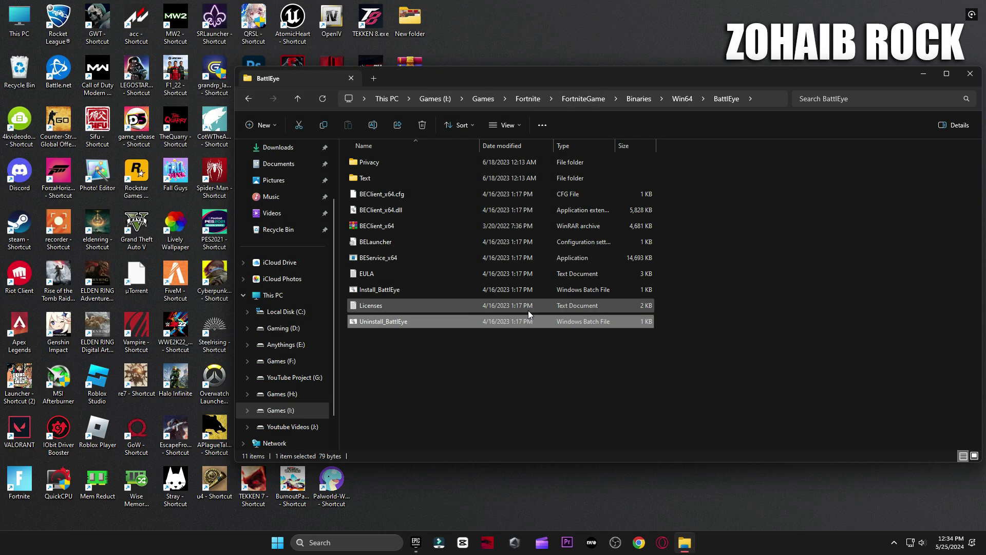
# Run Install_BattlEye and BEService_x64 from the BattlEye folder, and close the folder window
pyautogui.doubleClick(390, 291)
pyautogui.click(380, 257)
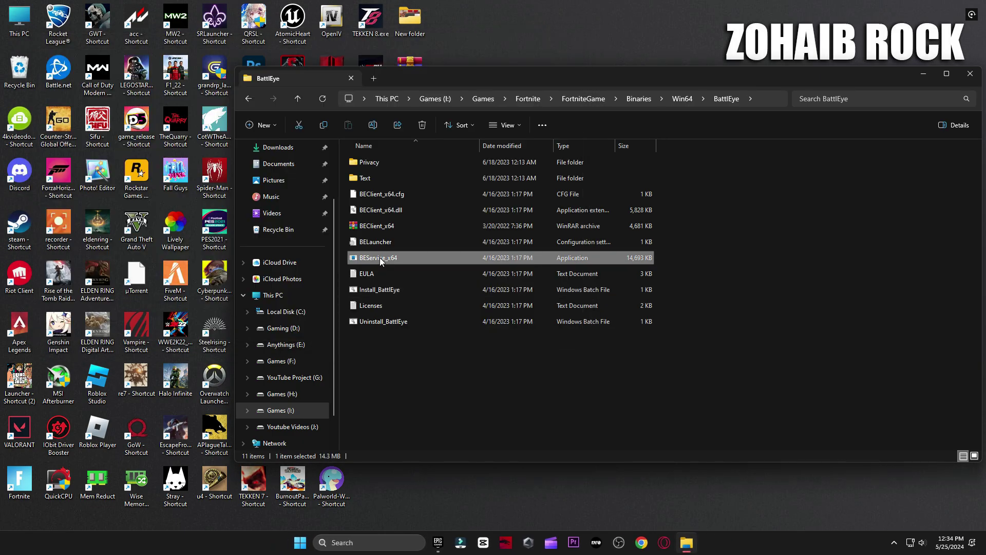
pyautogui.doubleClick(380, 257)
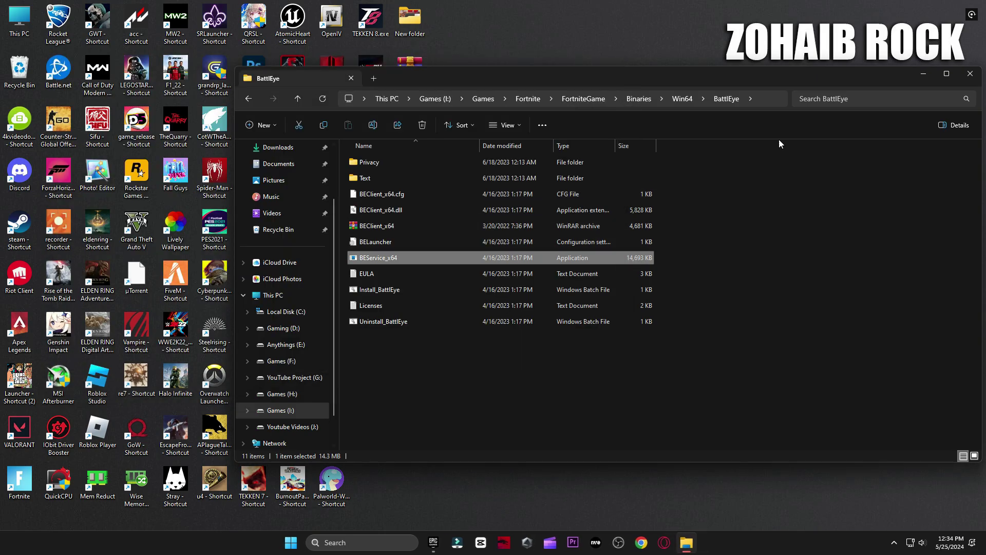
pyautogui.click(970, 73)
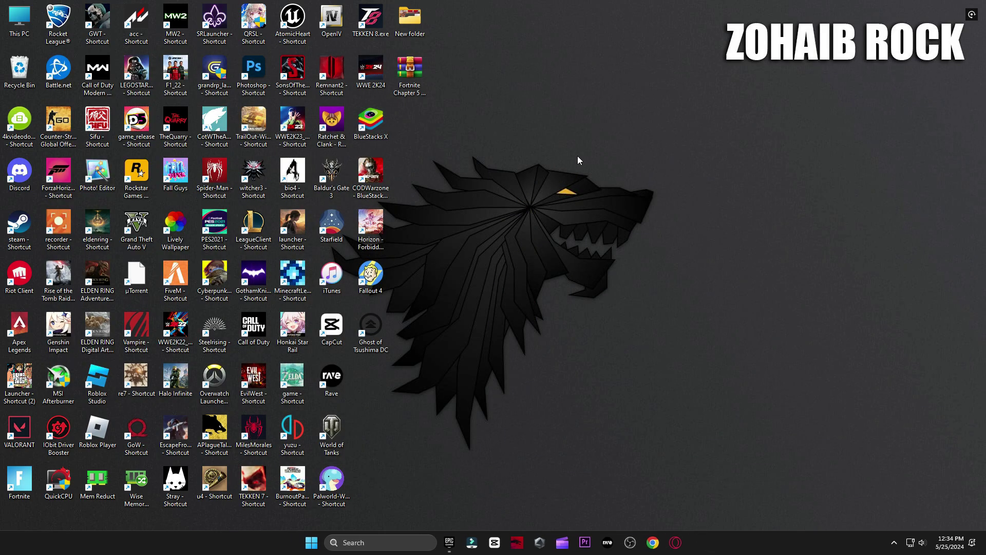
# Open the AppData folder by running "appdata" from the Run dialog, and enter its Local folder
pyautogui.click(342, 546)
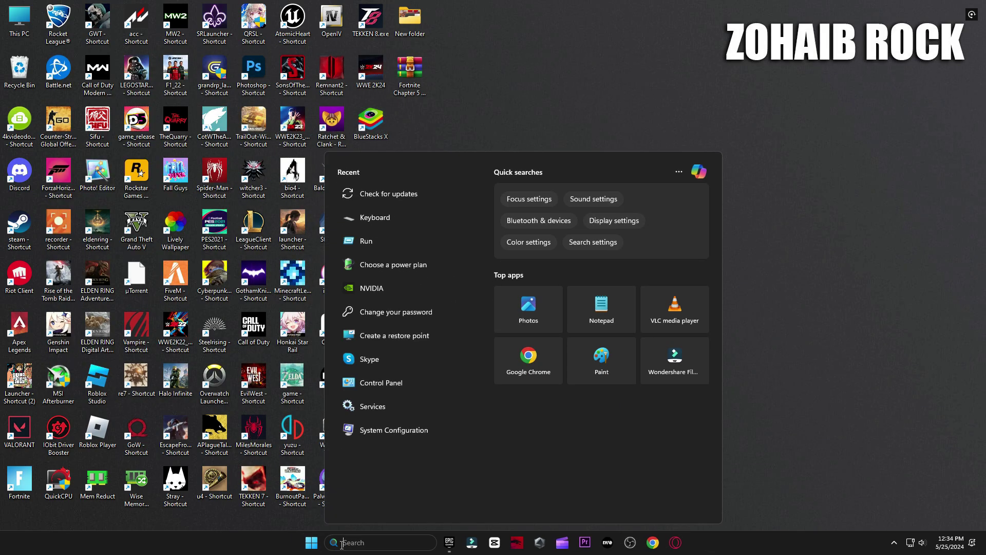
pyautogui.write('run')
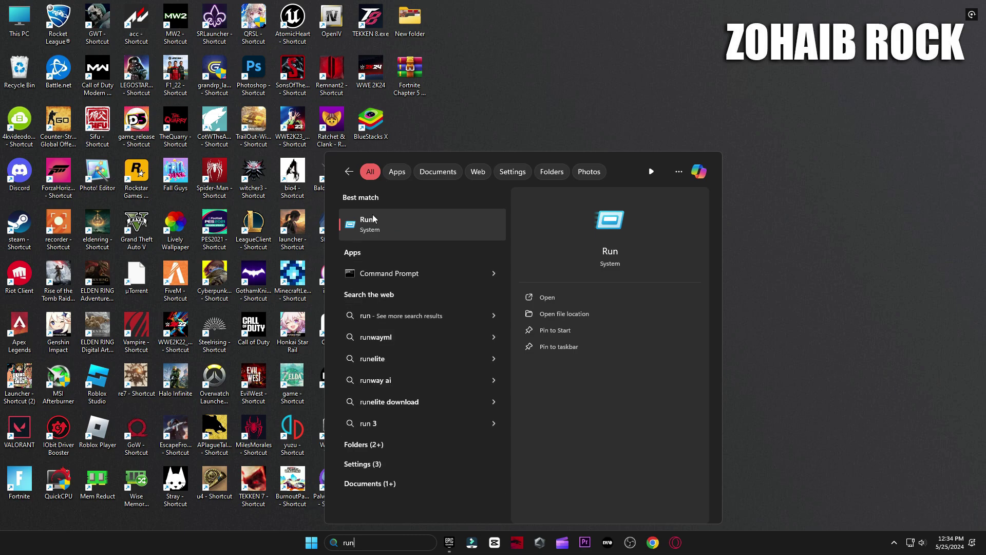
pyautogui.click(409, 222)
pyautogui.moveTo(125, 428); pyautogui.dragTo(564, 174)
pyautogui.write('appdata')
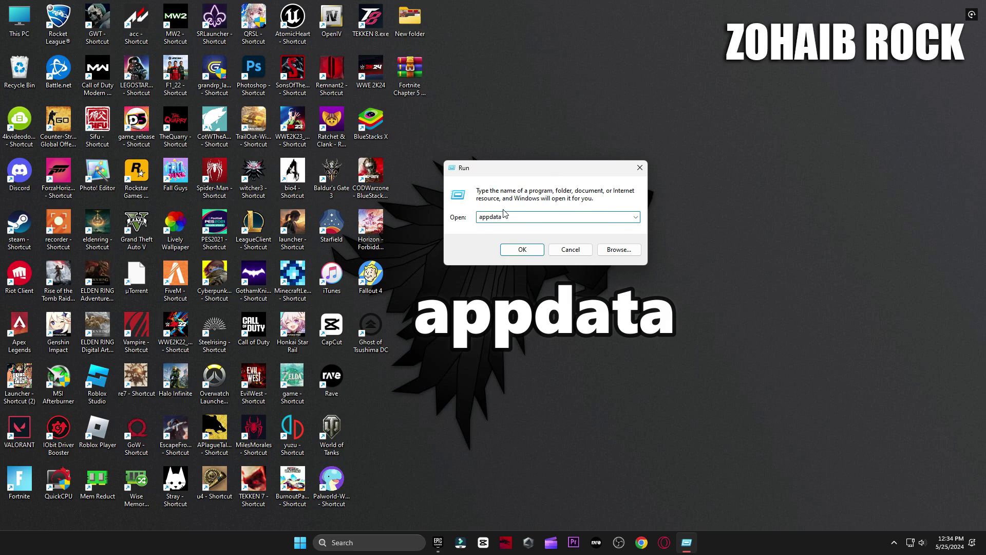
pyautogui.click(522, 249)
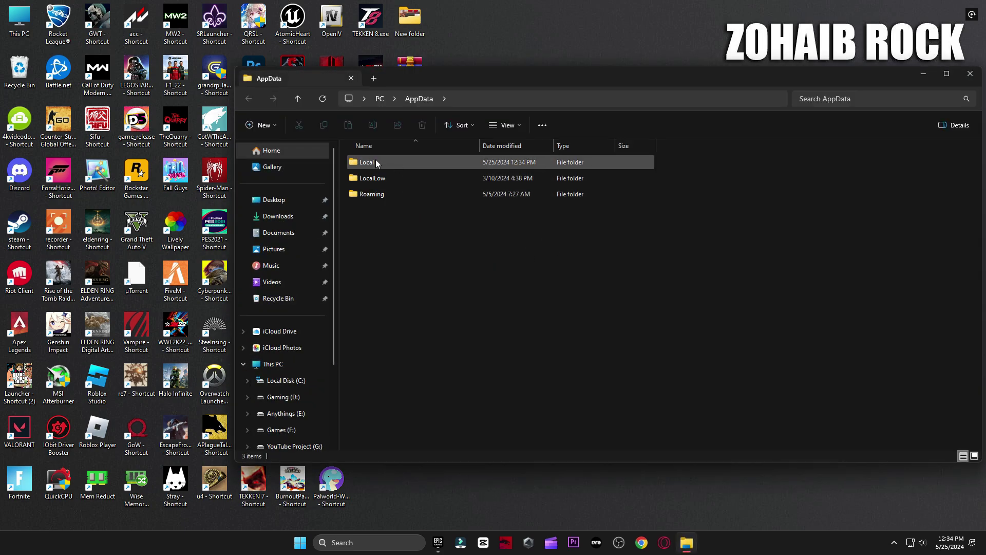
pyautogui.doubleClick(397, 162)
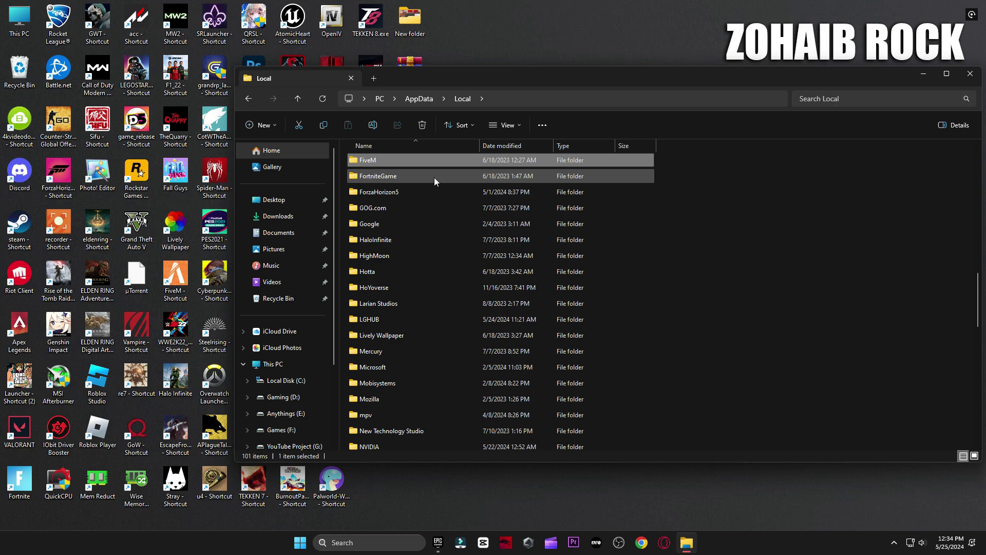
# Delete the GameUserSettings file from FortniteGame's Saved\Config\WindowsClient folder in Local
pyautogui.doubleClick(394, 164)
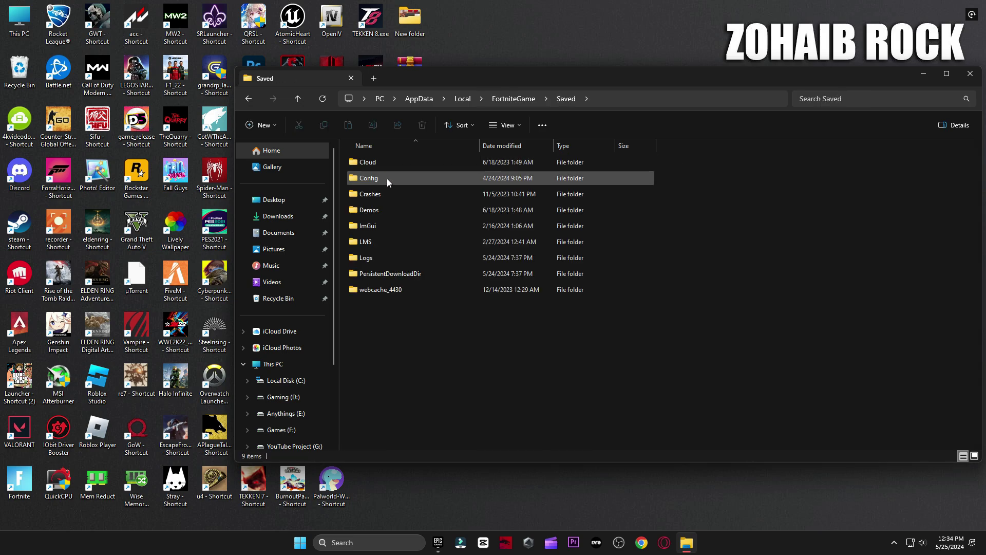
pyautogui.doubleClick(389, 179)
pyautogui.doubleClick(398, 179)
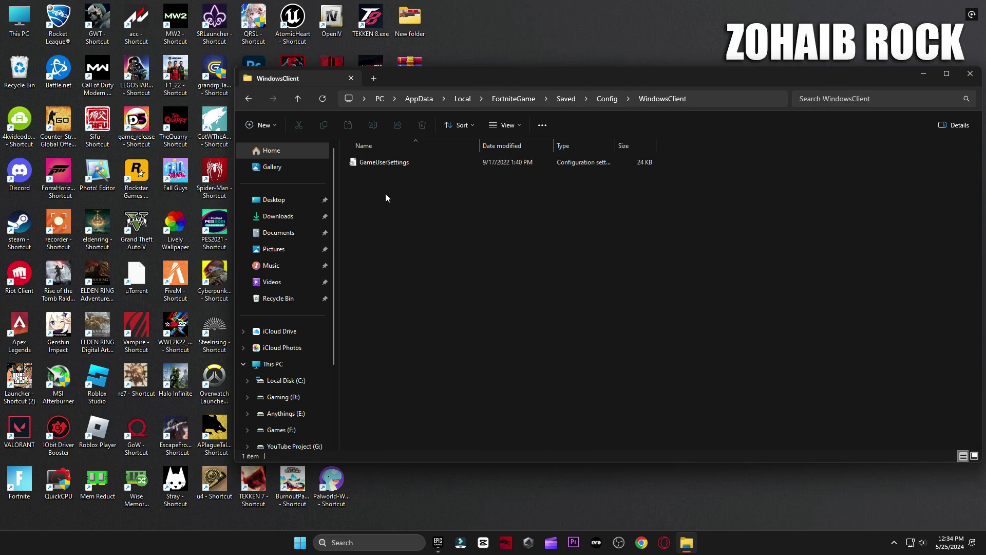
pyautogui.click(381, 161)
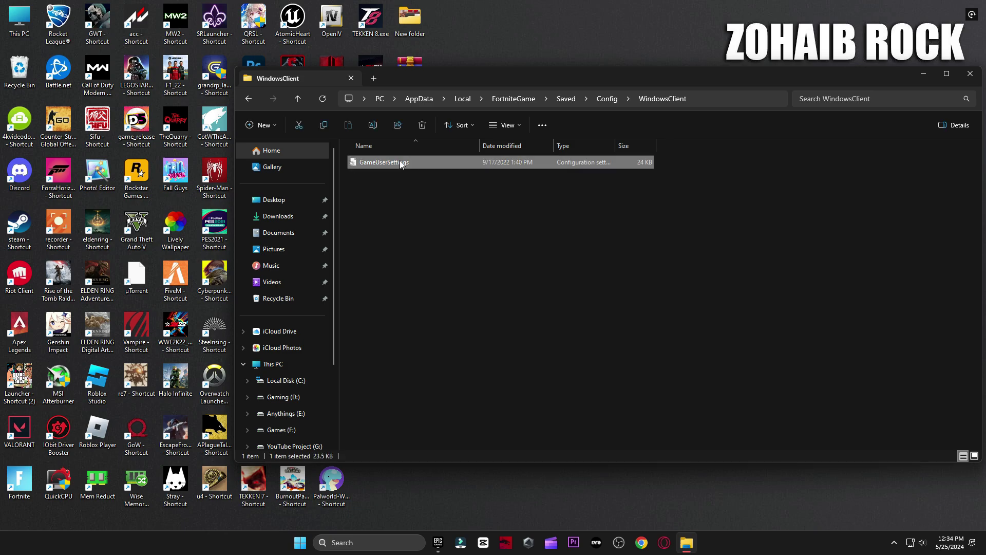
pyautogui.click(422, 124)
# Delete the contents of the CrashReportClient folder inside FortniteGame's Config folder
pyautogui.click(249, 99)
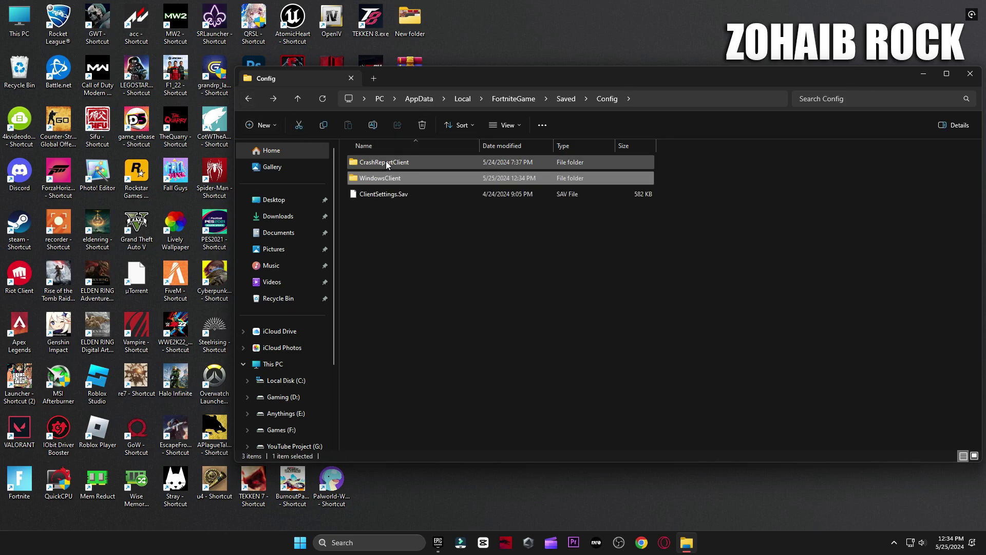
pyautogui.doubleClick(386, 161)
pyautogui.click(410, 158)
pyautogui.press('Delete')
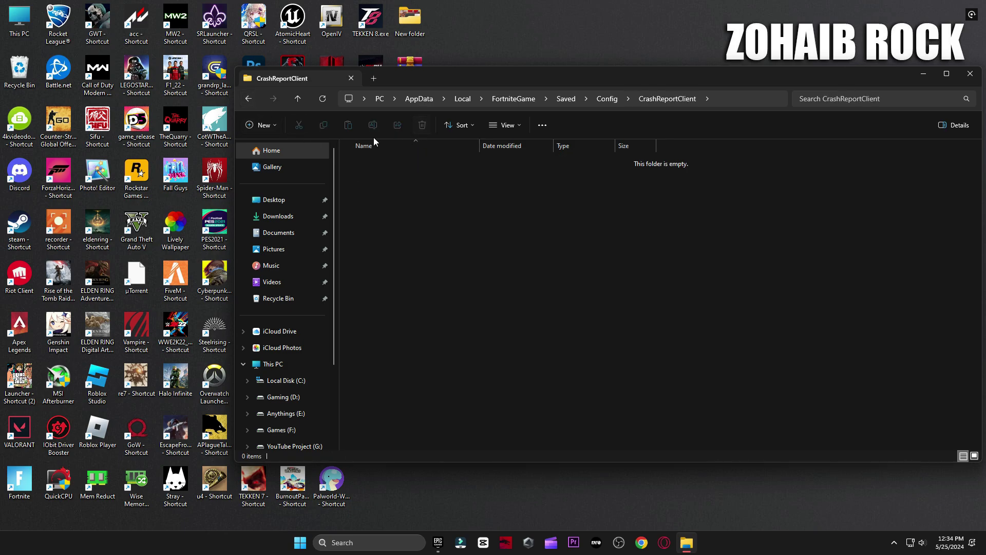
# Delete everything in the Logs folder inside FortniteGame's Saved folder
pyautogui.click(248, 98)
pyautogui.click(248, 99)
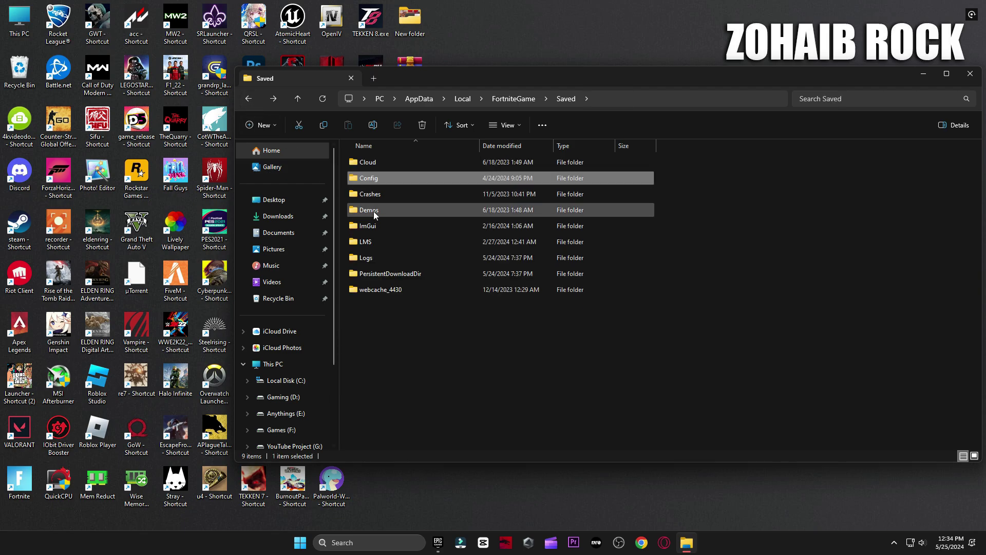
pyautogui.doubleClick(383, 254)
pyautogui.moveTo(462, 293); pyautogui.dragTo(378, 149)
pyautogui.press('Delete')
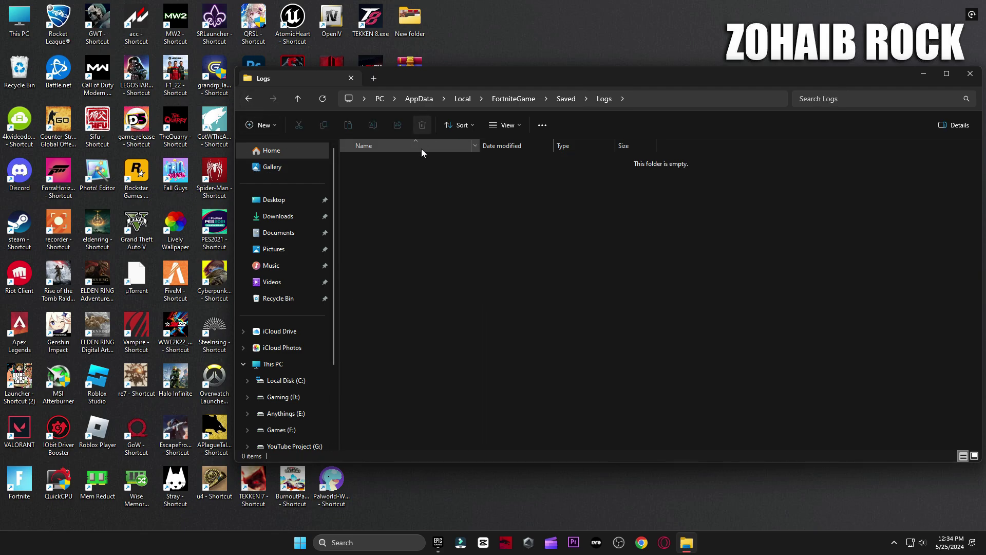
# Check the webcache_4430 folder inside FortniteGame's Saved folder for leftover files
pyautogui.click(251, 104)
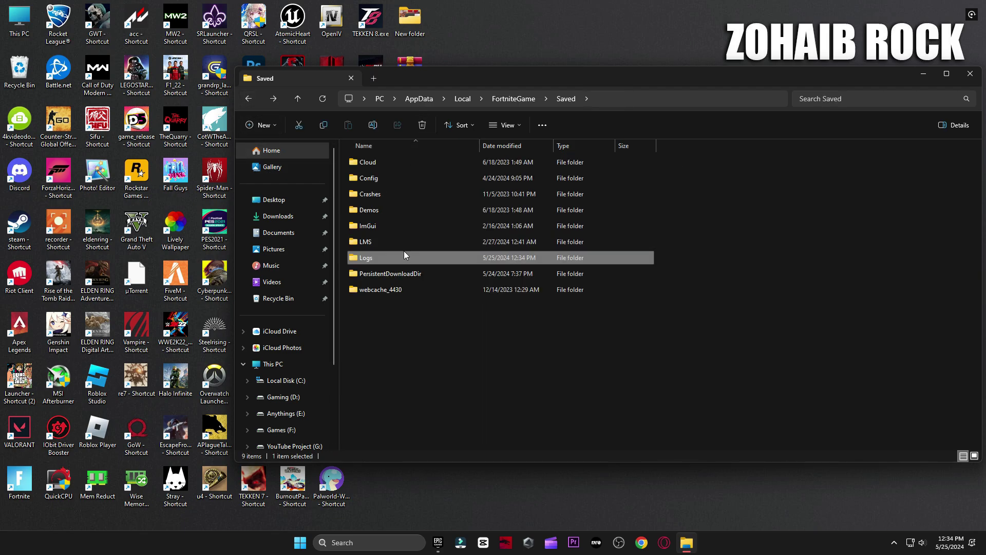
pyautogui.doubleClick(414, 291)
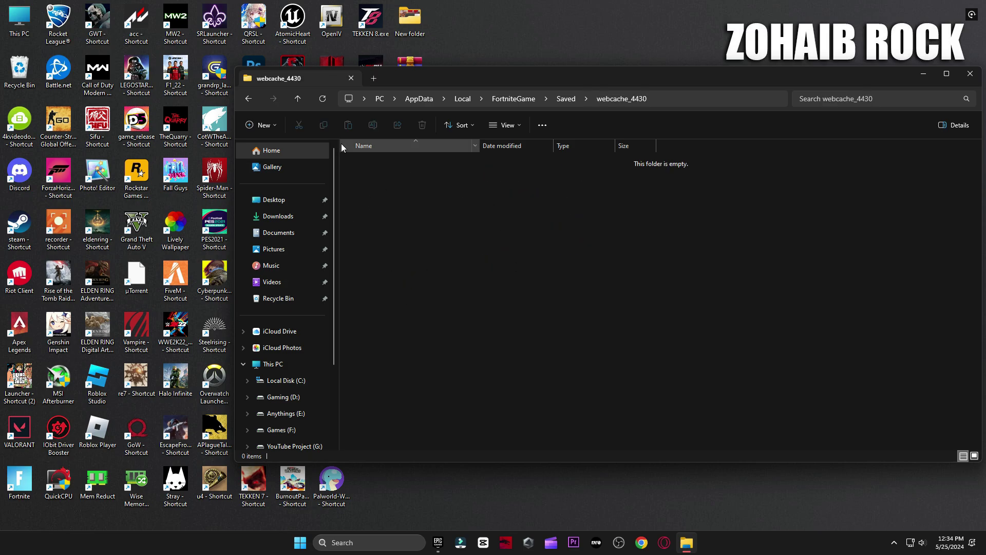
pyautogui.click(249, 99)
pyautogui.click(249, 99)
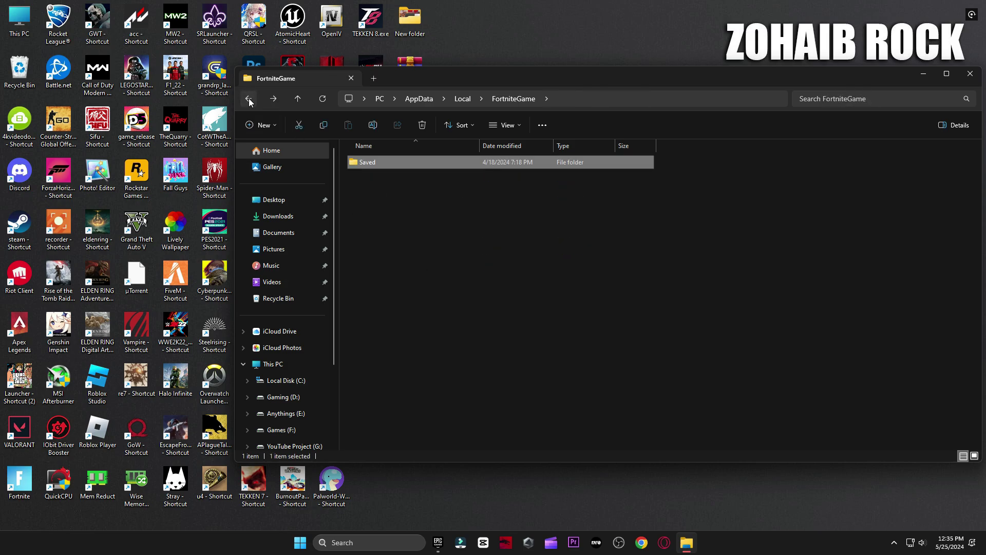
# Go to the Saved folder of EpicGamesLauncher in Local and check its Crashes folder for files
pyautogui.click(250, 100)
pyautogui.scroll(-2, 444, 227)
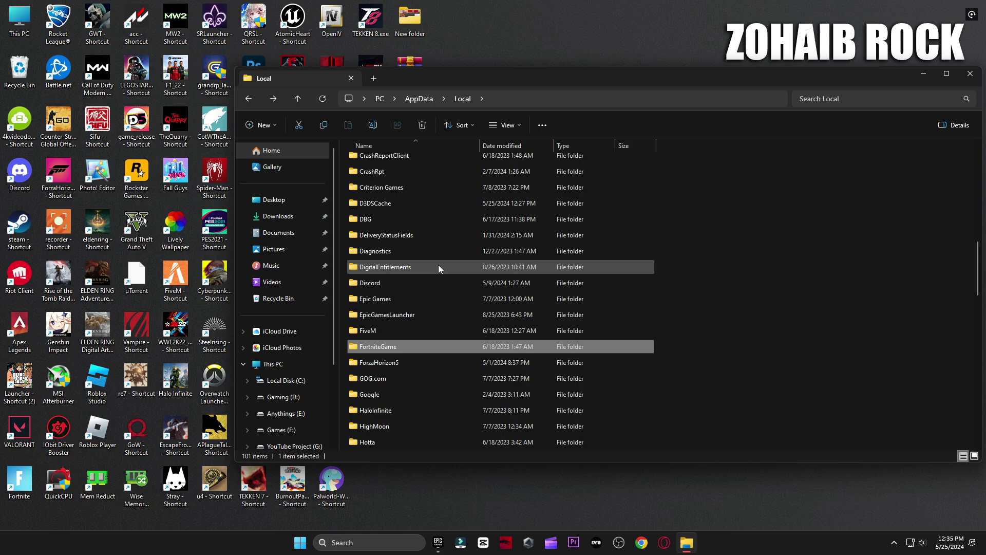
pyautogui.doubleClick(406, 313)
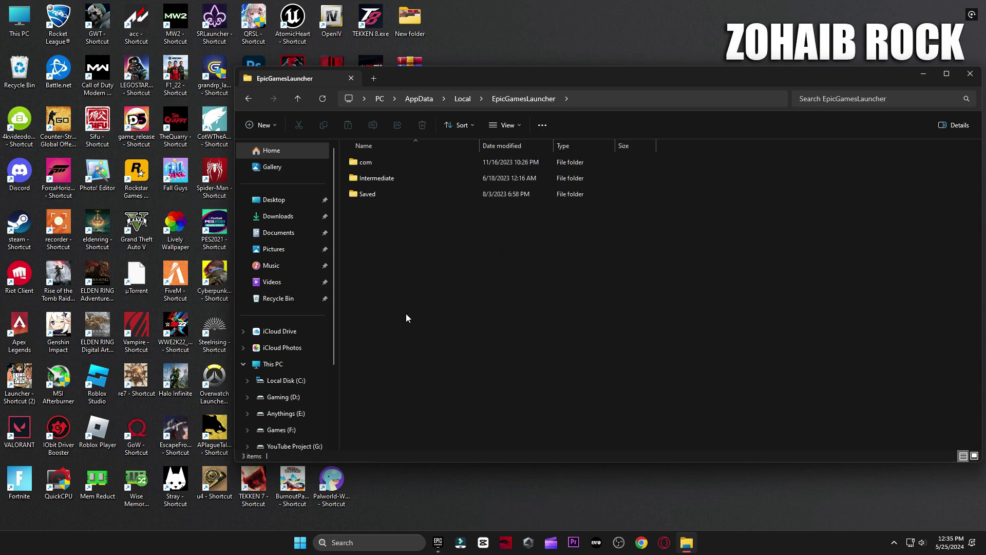
pyautogui.doubleClick(392, 193)
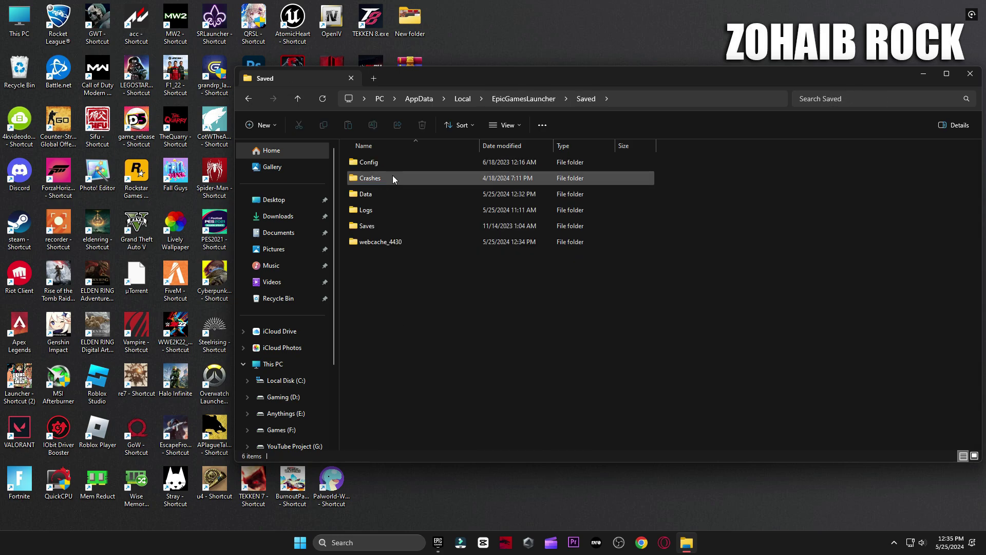
pyautogui.doubleClick(392, 177)
pyautogui.click(248, 99)
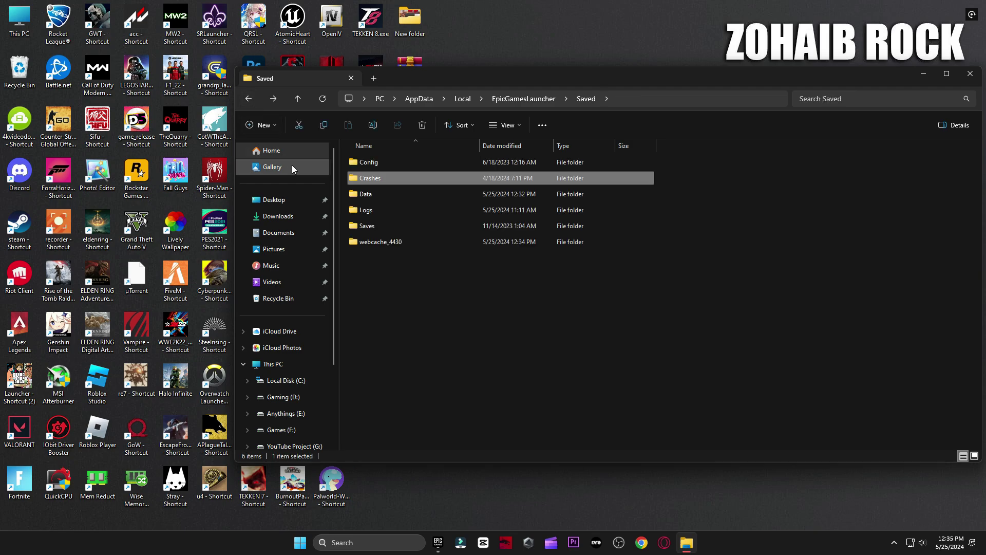
# Delete all files from the Cache folder inside EpicGamesLauncher's webcache_4430 folder, skipping those in use
pyautogui.doubleClick(396, 247)
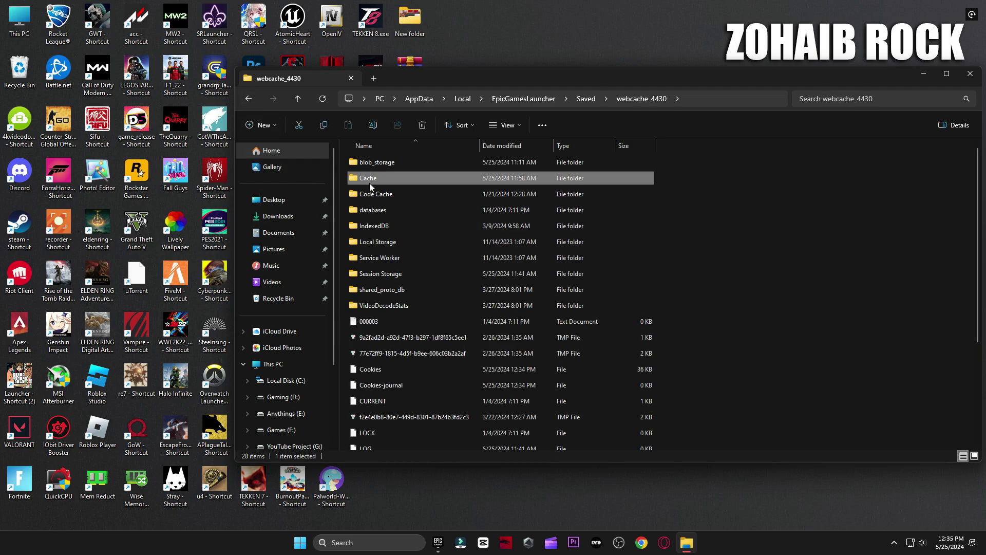
pyautogui.doubleClick(370, 178)
pyautogui.click(379, 228)
pyautogui.hotkey('ctrl', 'a')
pyautogui.click(422, 125)
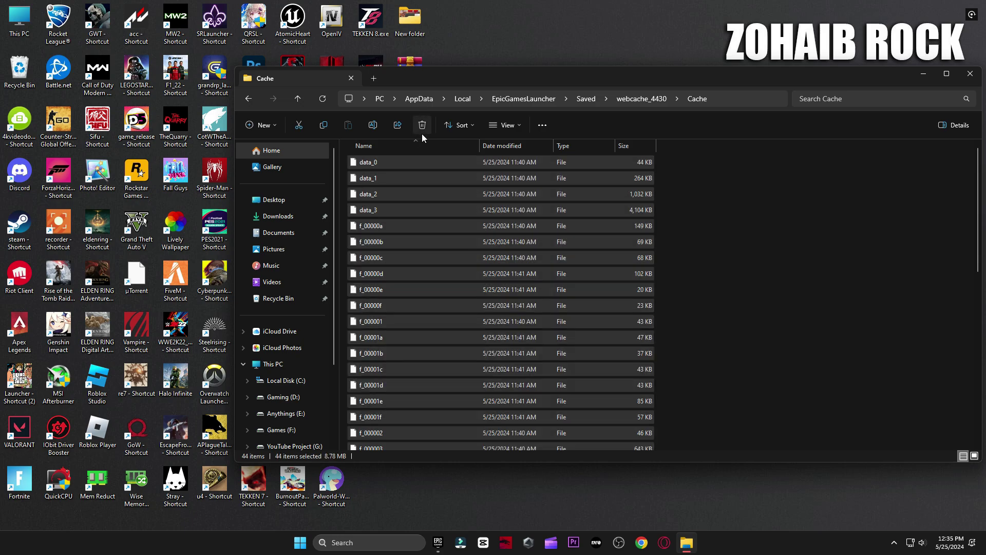
pyautogui.click(395, 220)
pyautogui.click(517, 235)
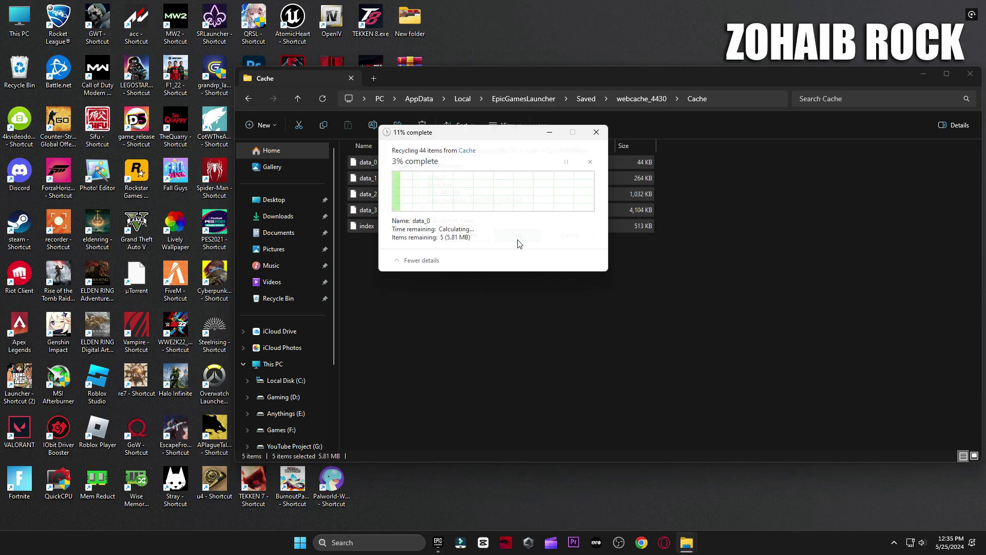
# Delete all files from EpicGamesLauncher's Logs folder, skipping every file in use, and close the folder window
pyautogui.click(248, 98)
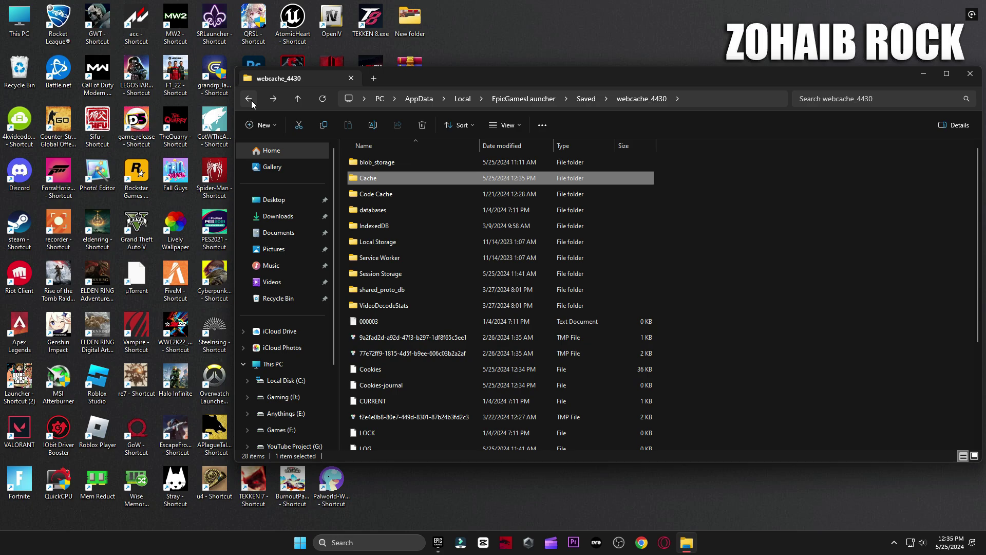
pyautogui.click(250, 100)
pyautogui.doubleClick(390, 211)
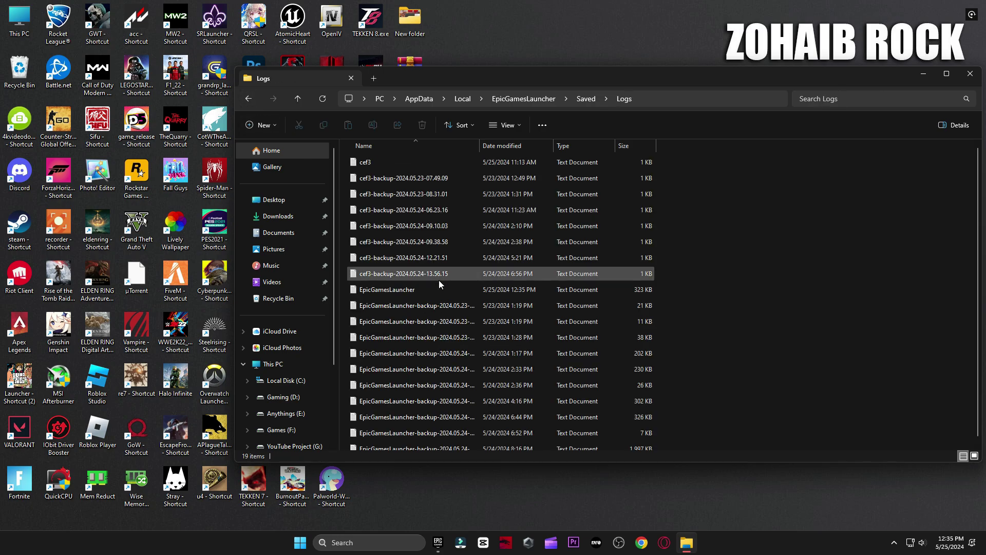
pyautogui.moveTo(432, 283); pyautogui.dragTo(412, 252)
pyautogui.hotkey('ctrl', 'a')
pyautogui.click(422, 124)
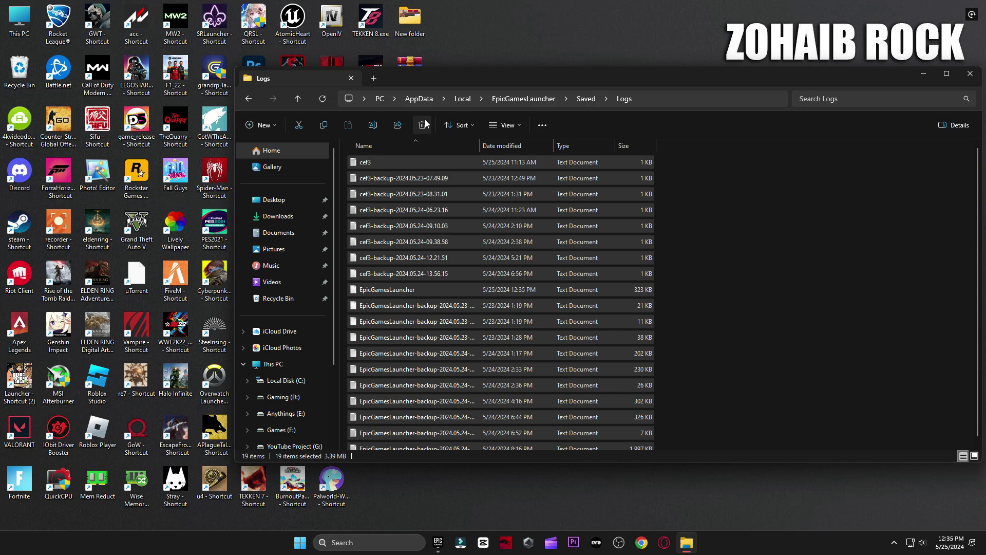
pyautogui.click(454, 229)
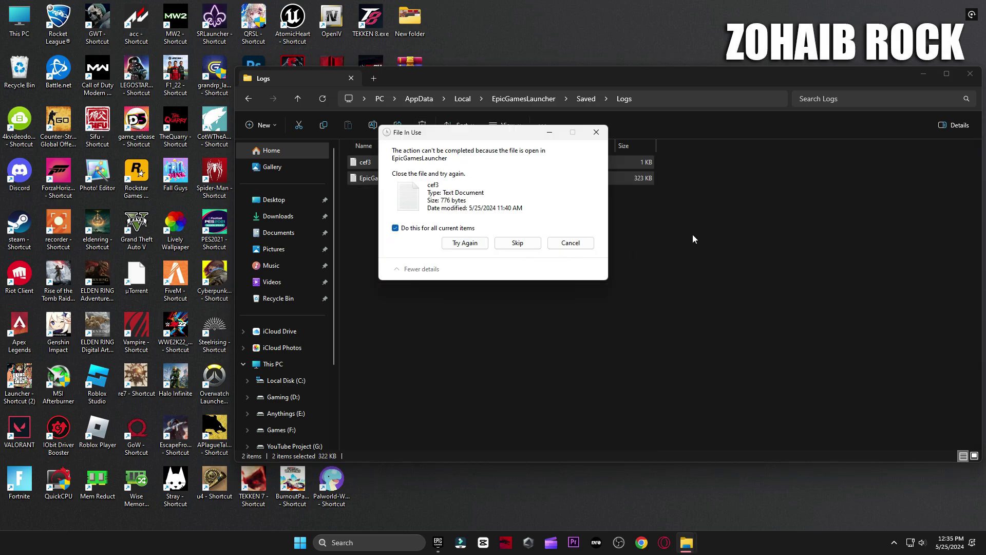
pyautogui.click(528, 242)
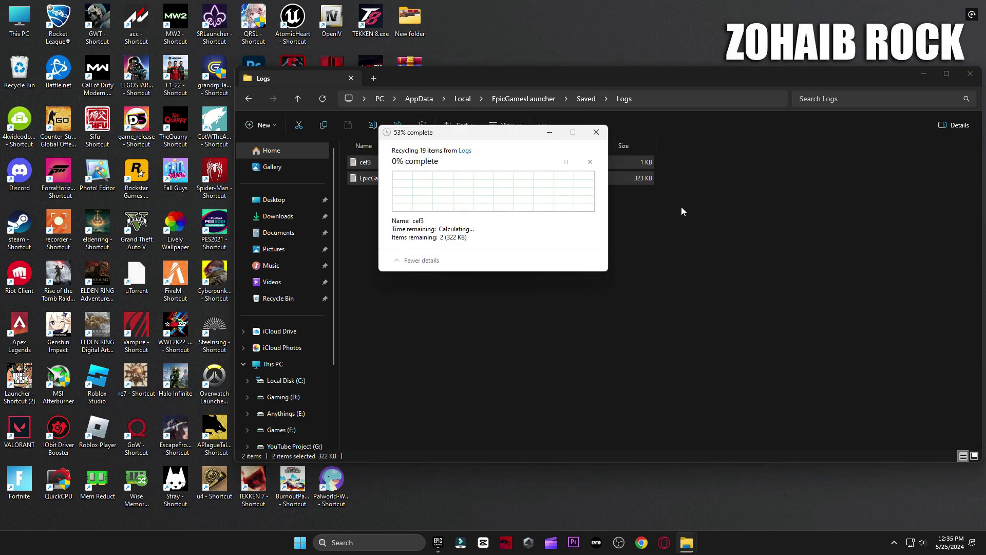
pyautogui.click(970, 76)
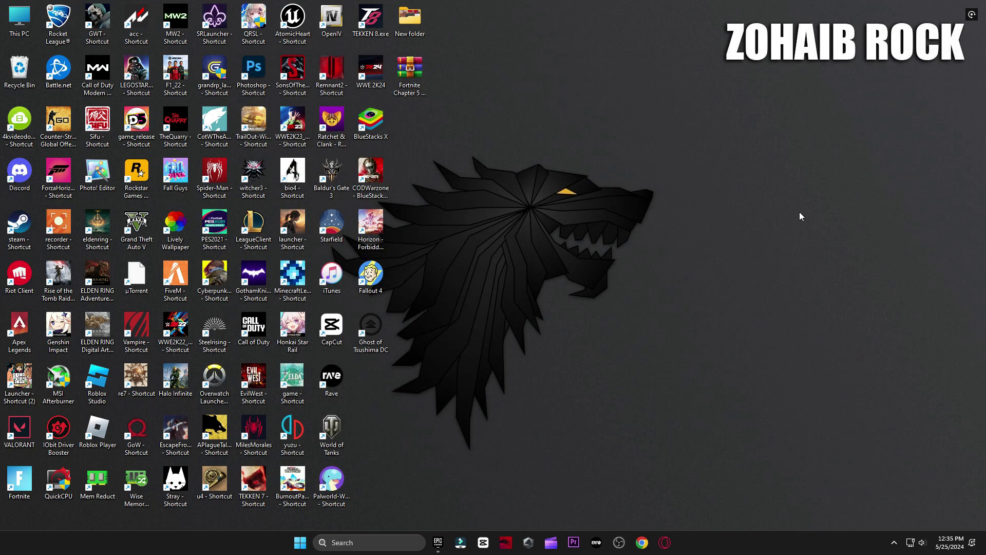
# Empty the Recycle Bin and confirm the permanent deletion
pyautogui.rightClick(23, 70)
pyautogui.click(78, 115)
pyautogui.click(537, 277)
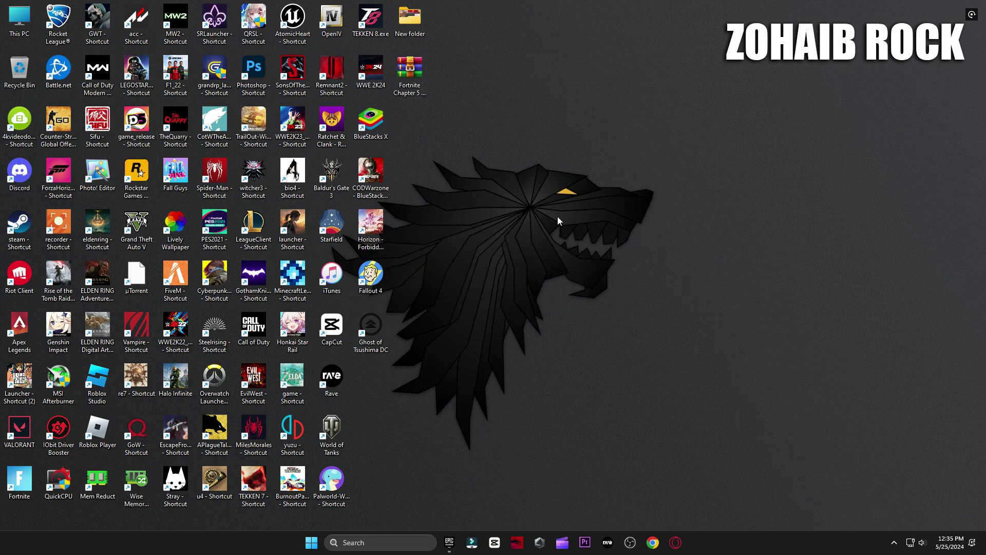
# Open the General page under Privacy & security in Windows Settings and check its four privacy options
pyautogui.click(311, 544)
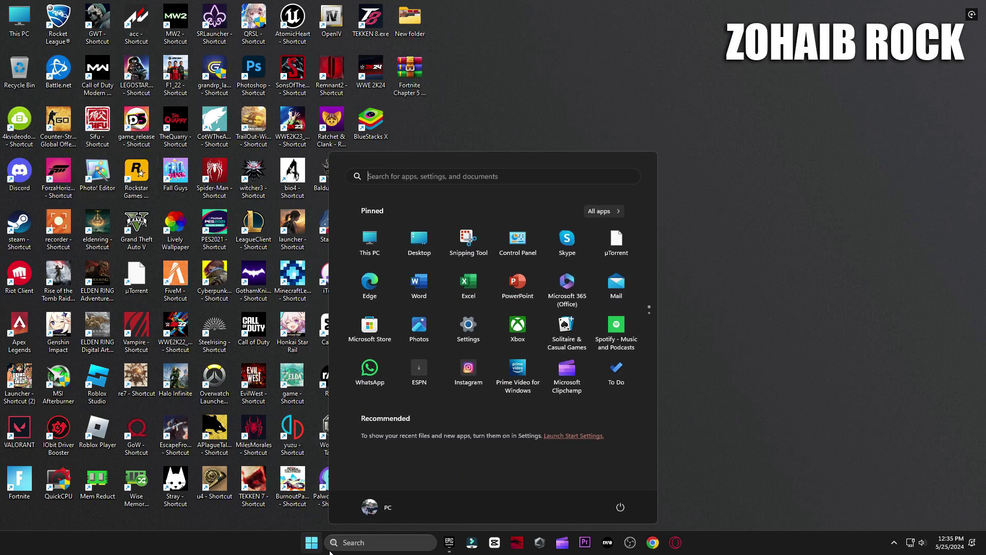
pyautogui.click(473, 340)
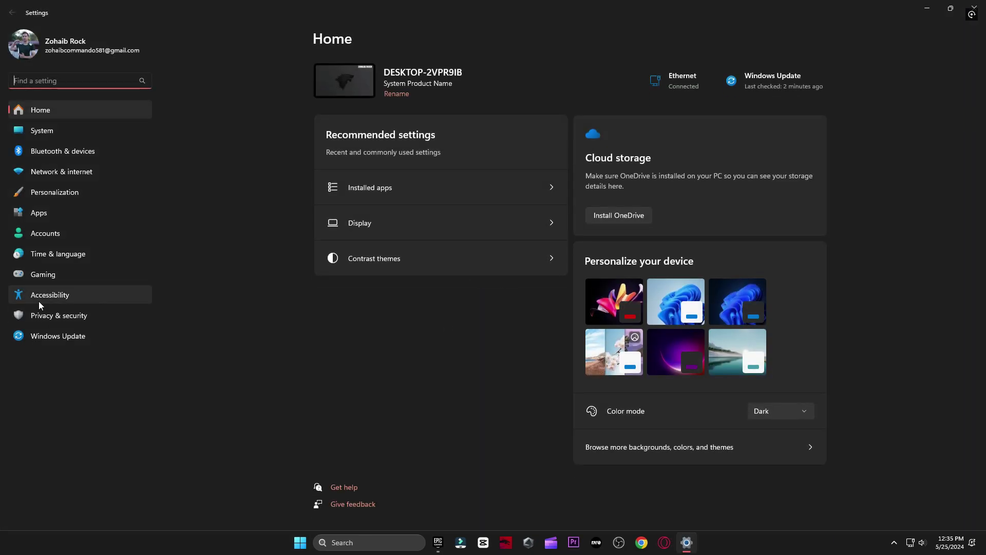
pyautogui.click(91, 316)
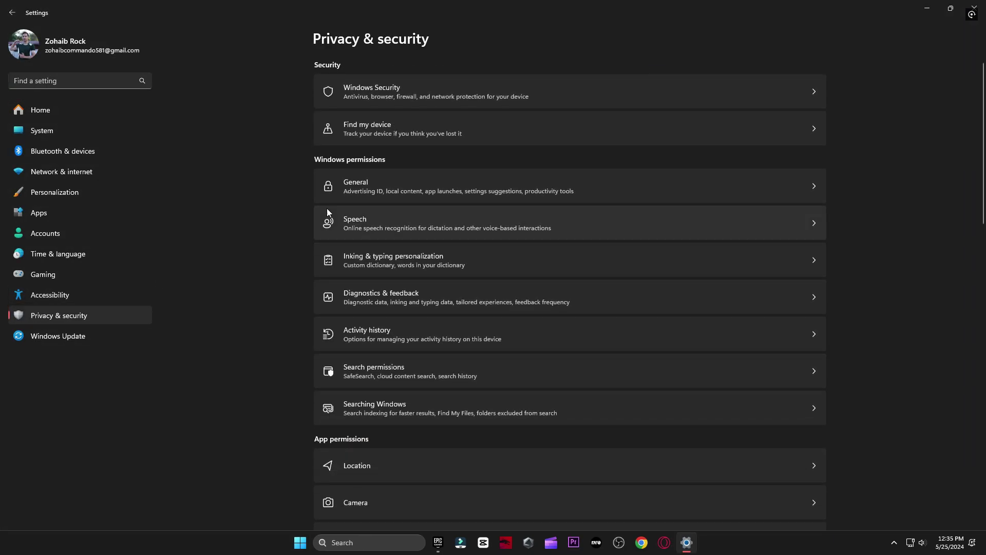
pyautogui.click(437, 191)
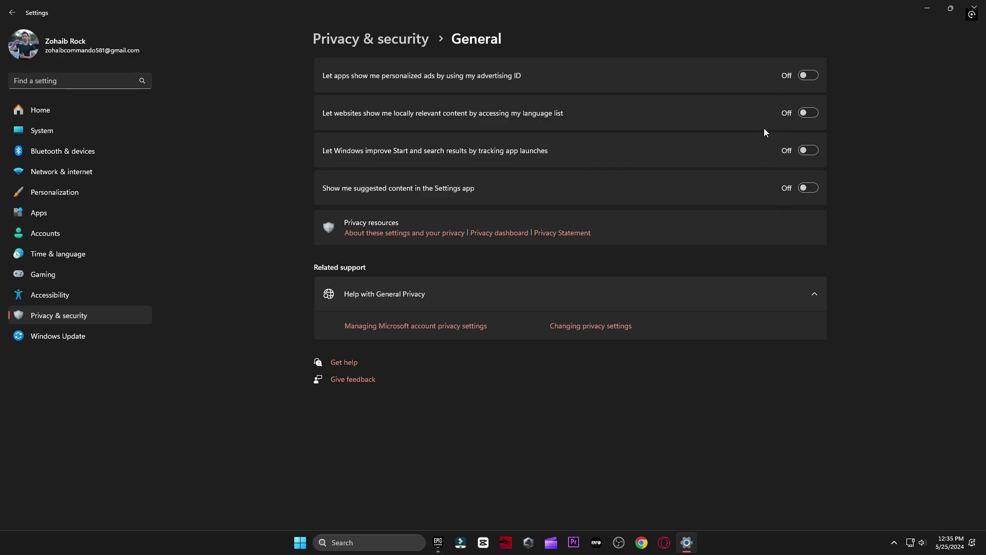
# Examine the Startup apps list in the Apps settings to see which programs launch at login
pyautogui.click(75, 214)
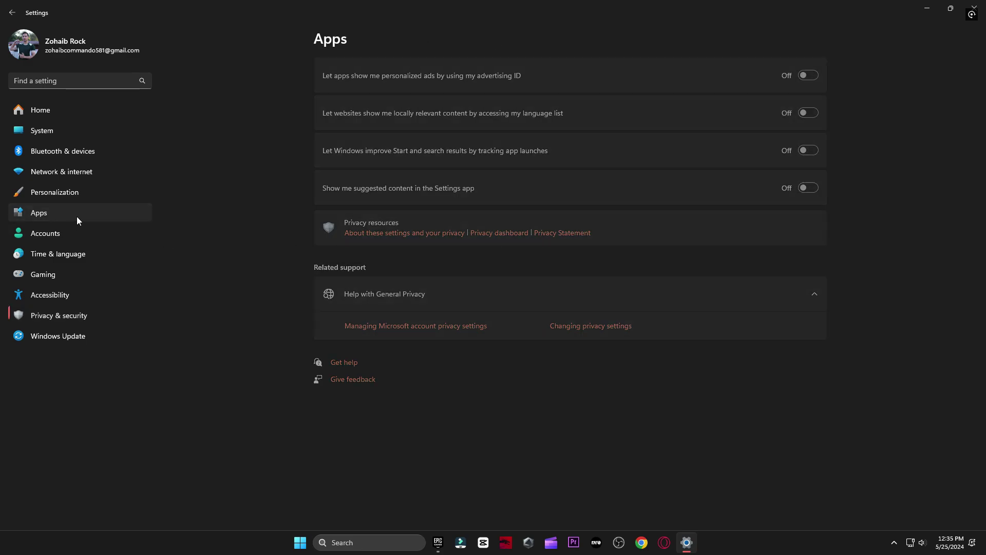
pyautogui.click(416, 306)
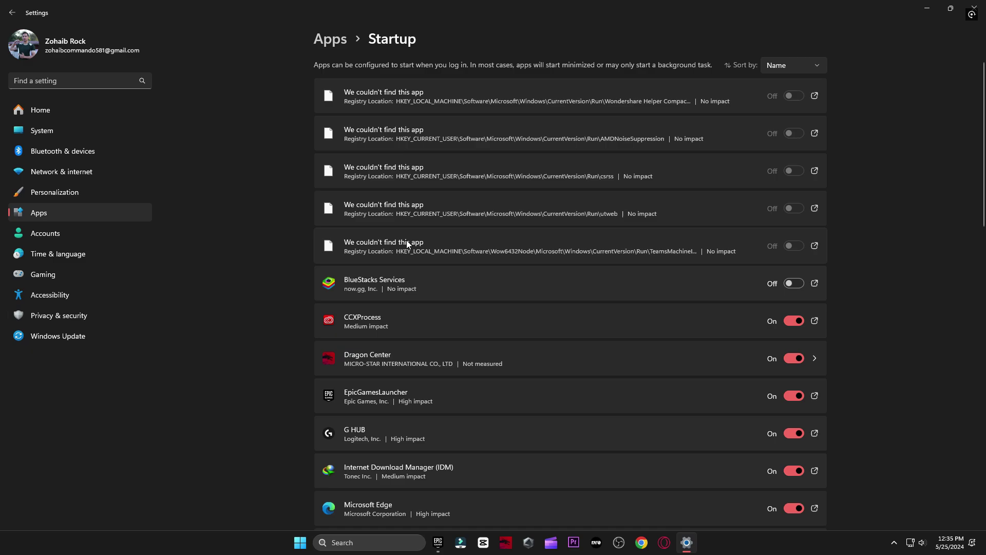
pyautogui.scroll(-10, 617, 344)
pyautogui.scroll(-5, 664, 457)
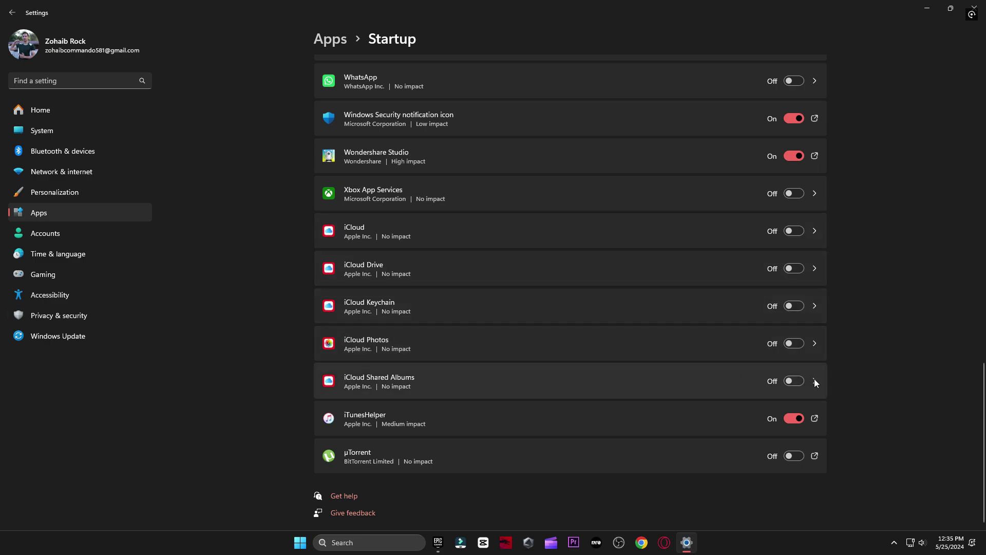
pyautogui.scroll(4, 696, 397)
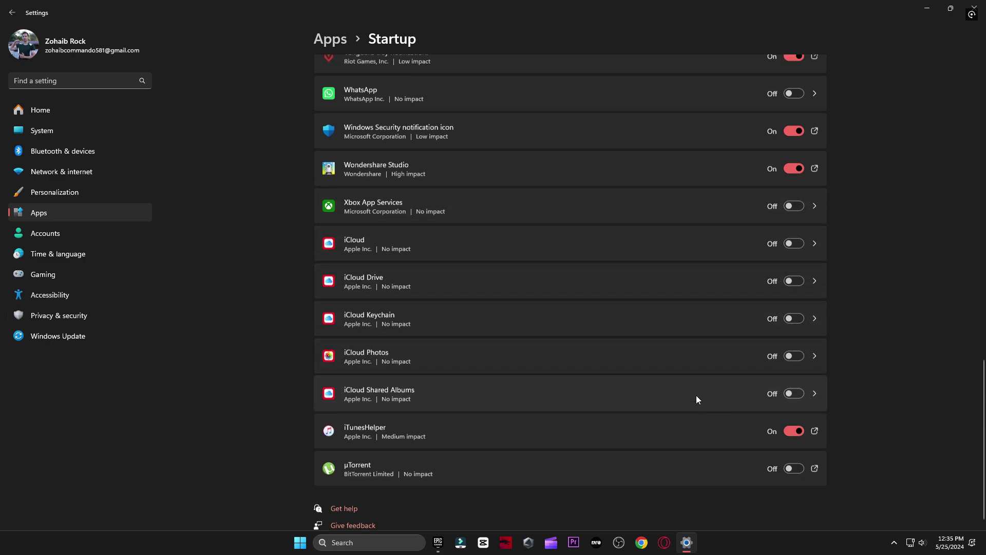
pyautogui.scroll(4, 712, 300)
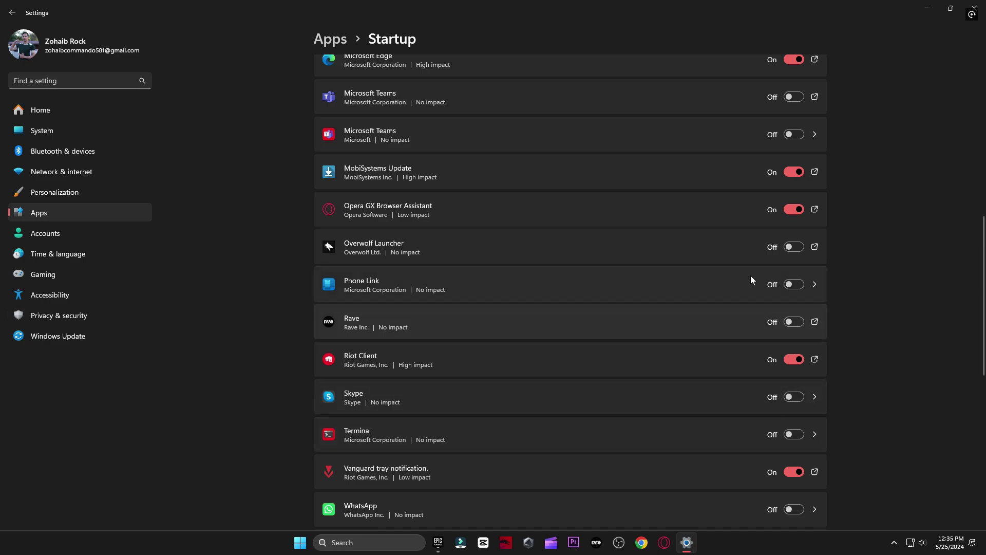
pyautogui.scroll(3, 714, 308)
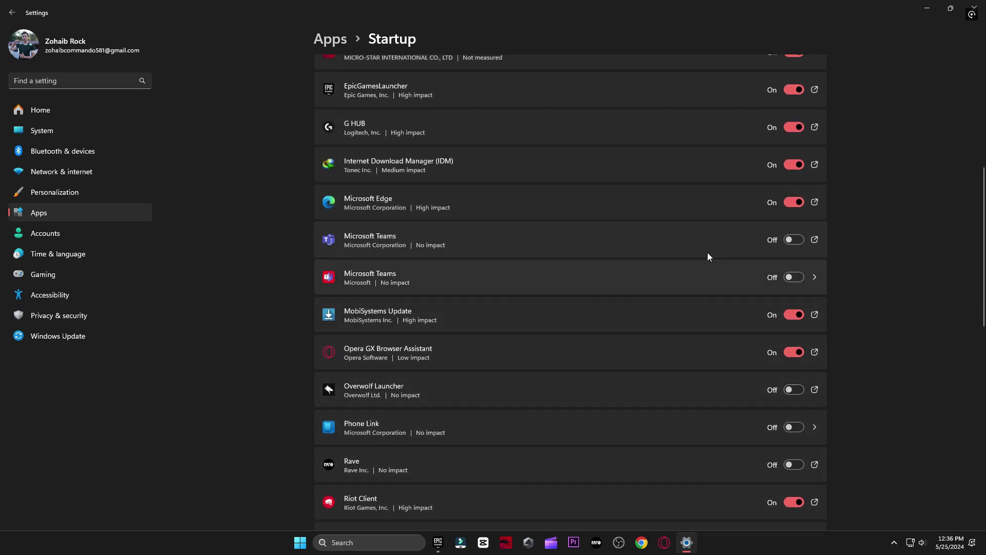
pyautogui.scroll(3, 668, 318)
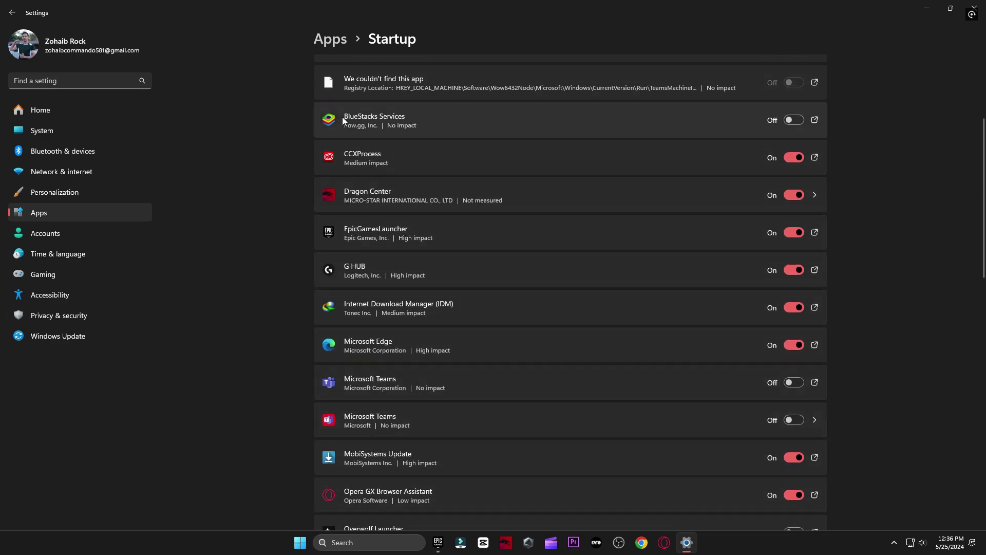
# Check the Game Bar controller option and the Game Mode setting in the Gaming settings
pyautogui.click(35, 273)
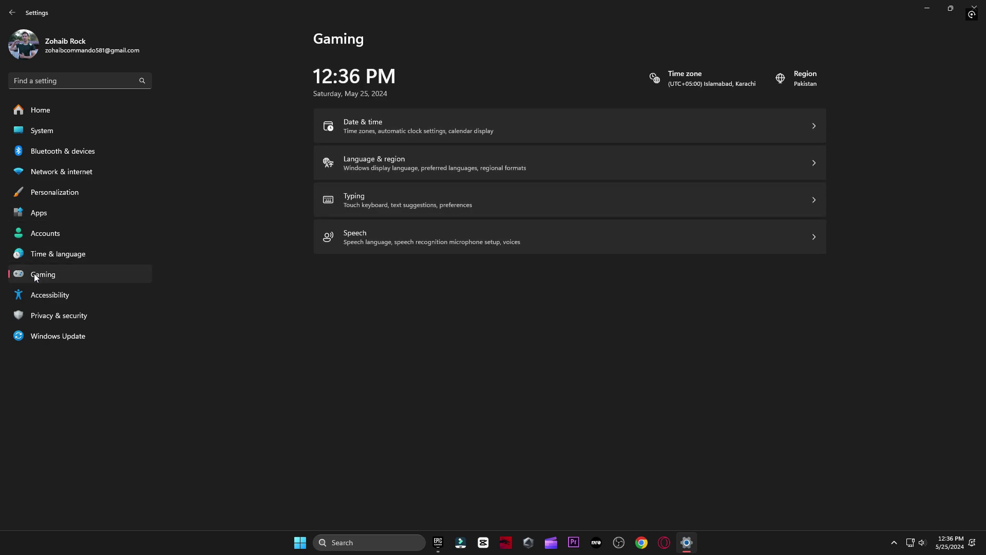
pyautogui.click(344, 82)
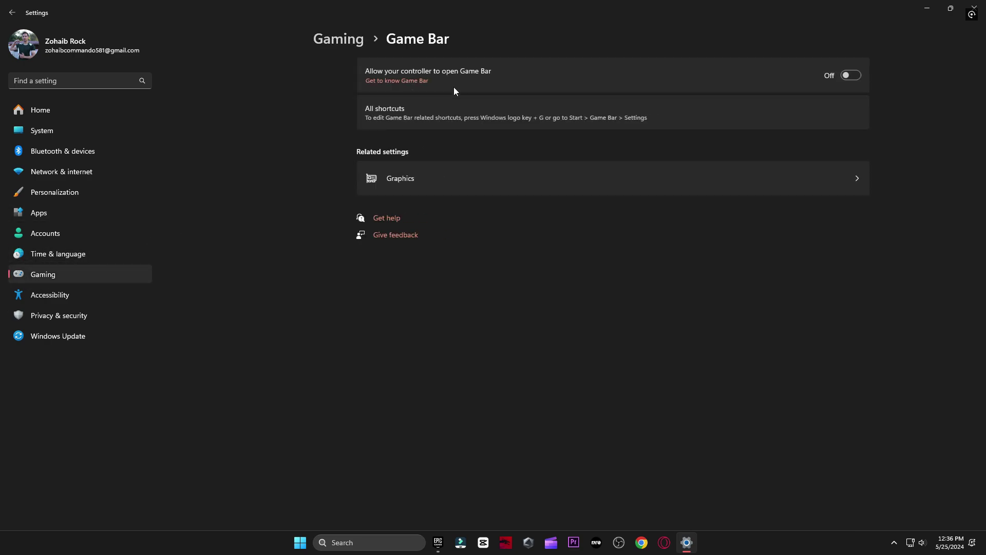
pyautogui.click(12, 13)
pyautogui.click(499, 153)
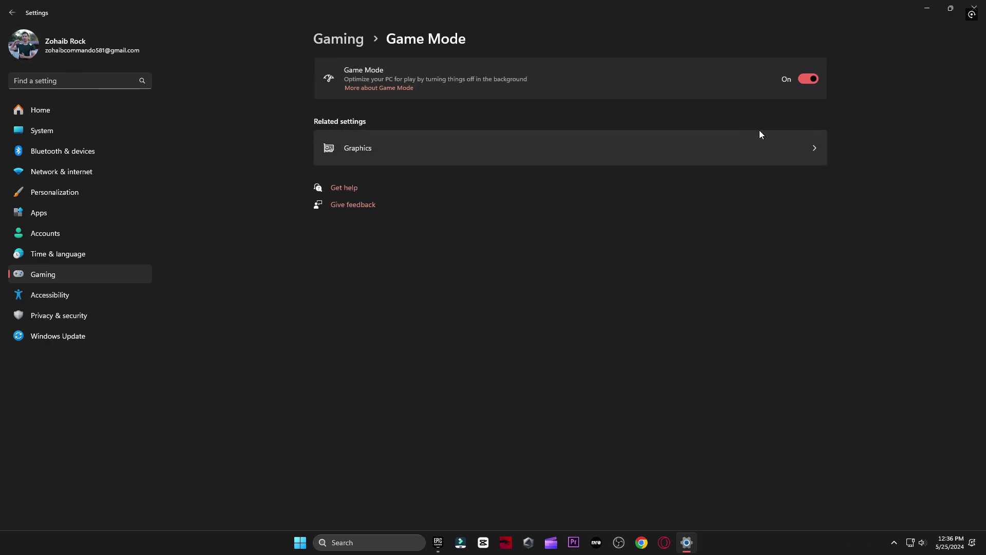
# Open the Graphics settings related to Game Mode and remove the existing Fortnite entry from the app list
pyautogui.click(456, 155)
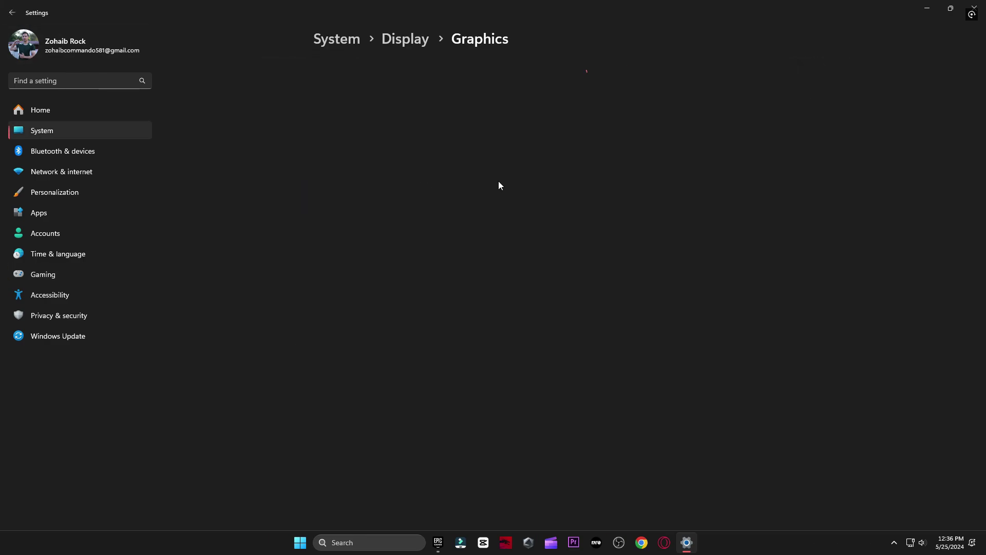
pyautogui.scroll(-5, 316, 460)
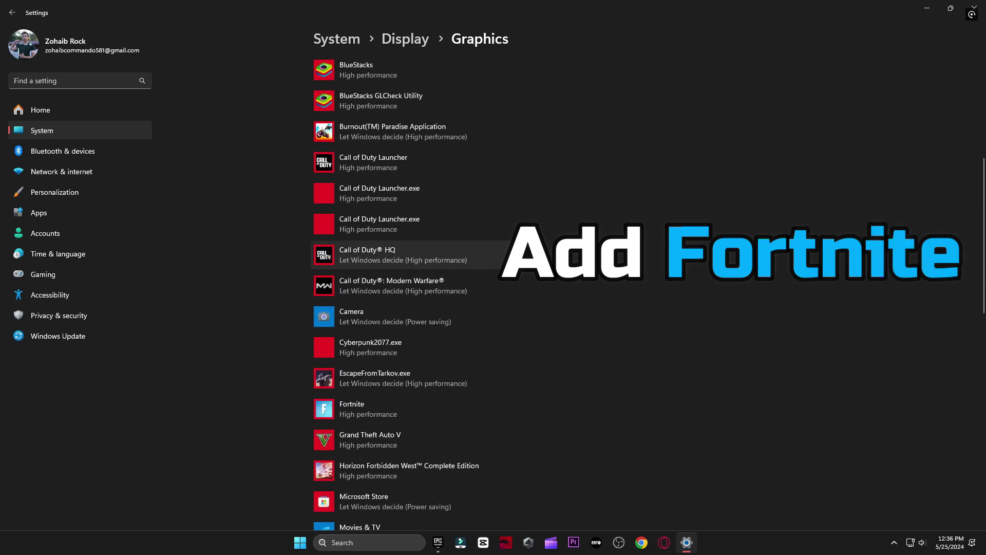
pyautogui.scroll(-2, 399, 307)
pyautogui.click(403, 269)
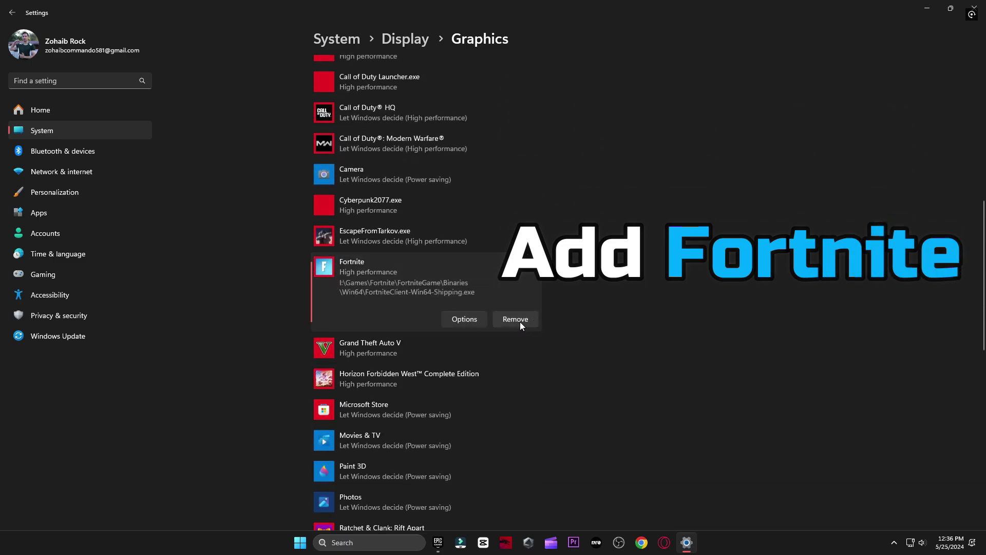
pyautogui.click(519, 319)
# Add FortniteClient-Win64-Shipping from I:\Games\Fortnite\FortniteGame\Binaries\Win64 to the Graphics app list
pyautogui.scroll(10, 510, 396)
pyautogui.click(329, 186)
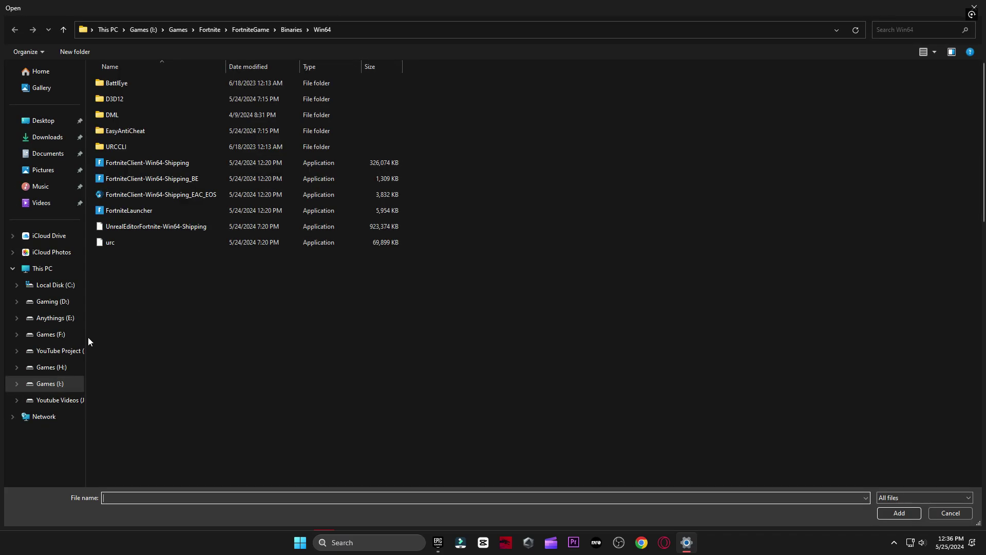
pyautogui.click(52, 383)
pyautogui.doubleClick(120, 84)
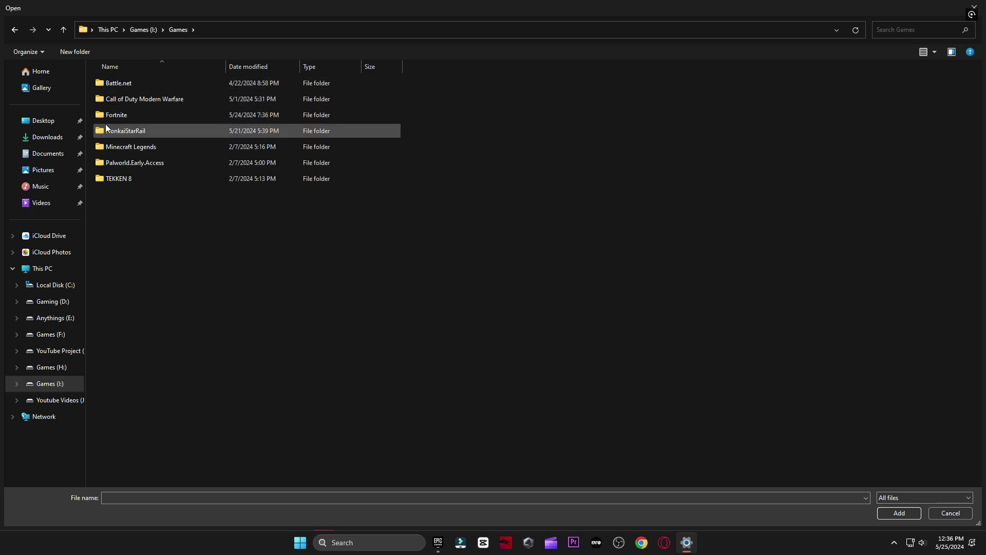
pyautogui.doubleClick(144, 112)
pyautogui.doubleClick(148, 131)
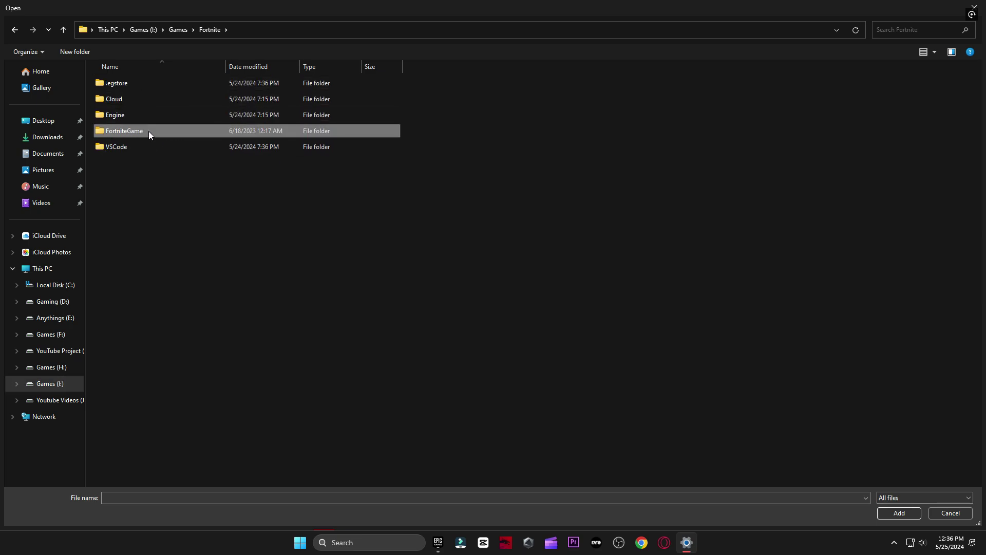
pyautogui.doubleClick(145, 88)
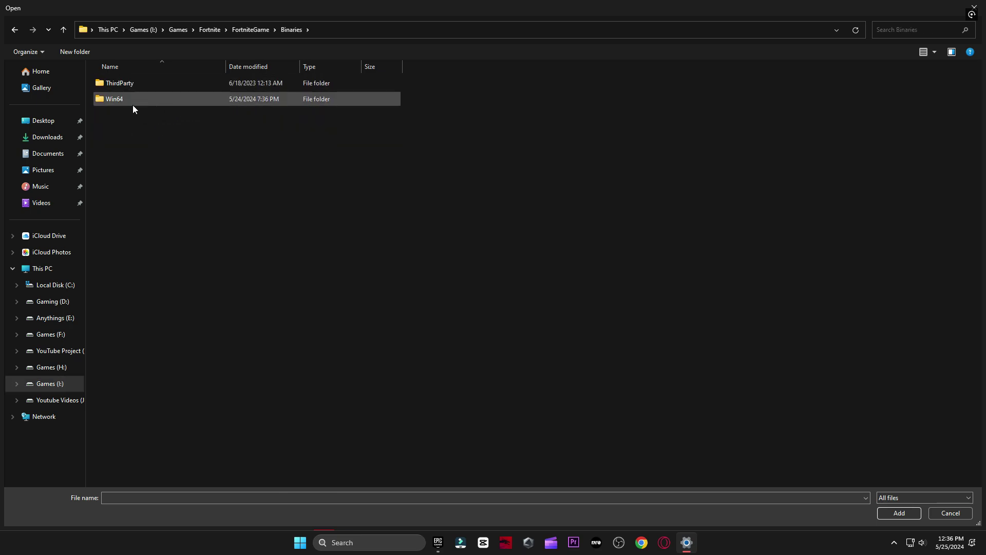
pyautogui.doubleClick(152, 100)
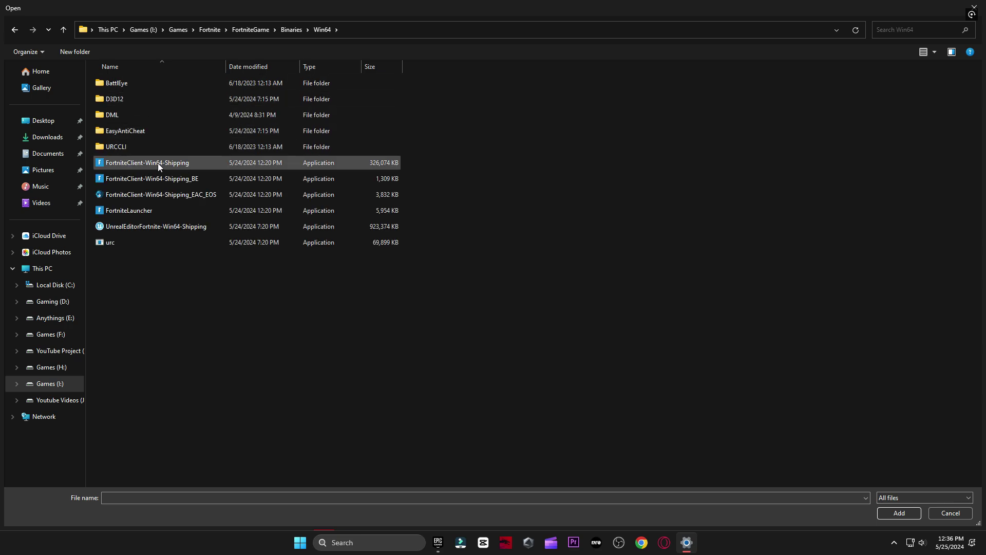
pyautogui.click(359, 162)
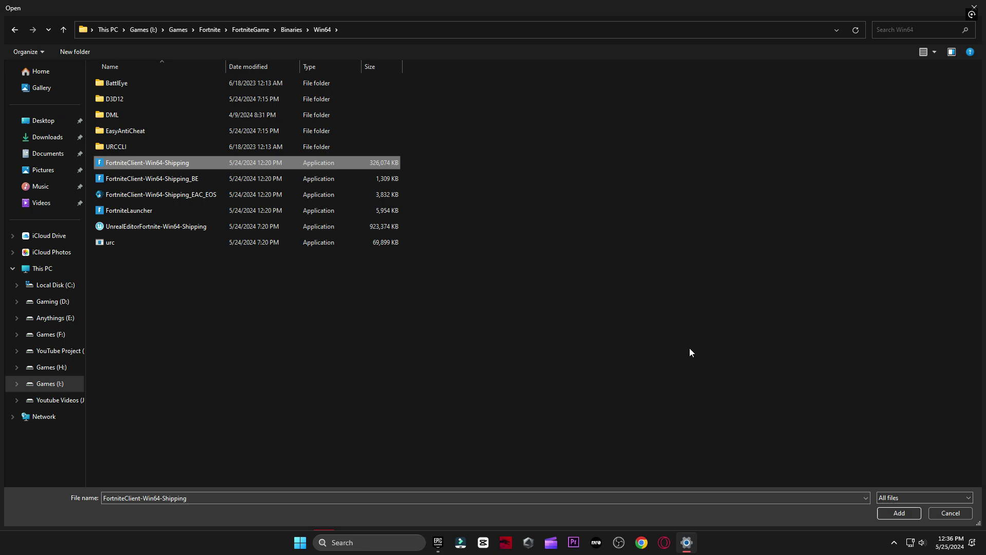
pyautogui.click(899, 514)
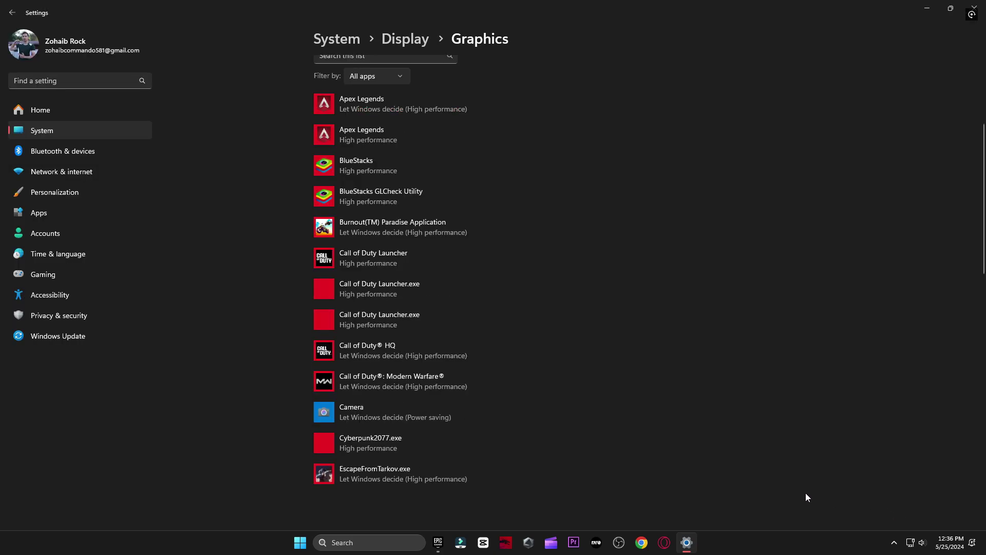
# Set Fortnite's graphics preference to High performance, save it and close the Settings window
pyautogui.click(458, 275)
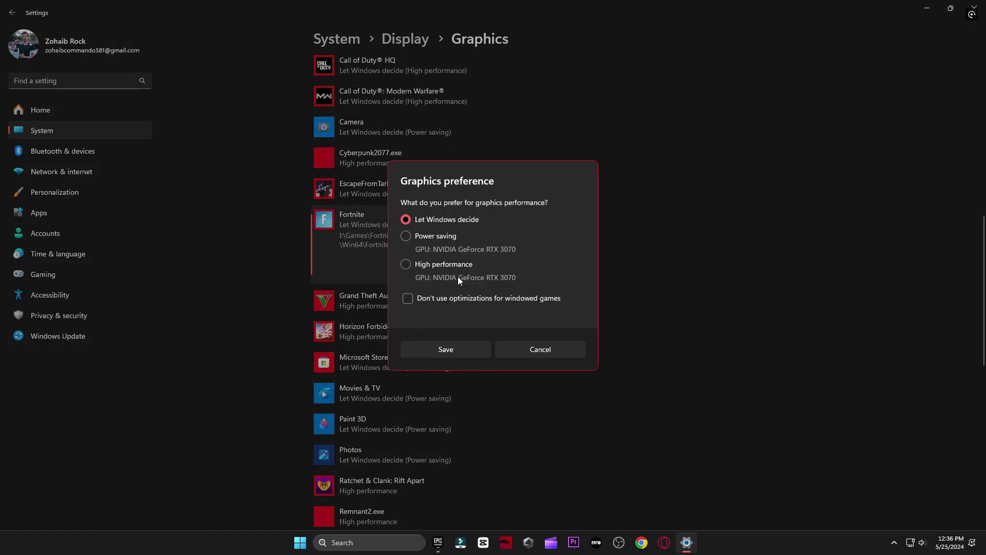
pyautogui.click(425, 266)
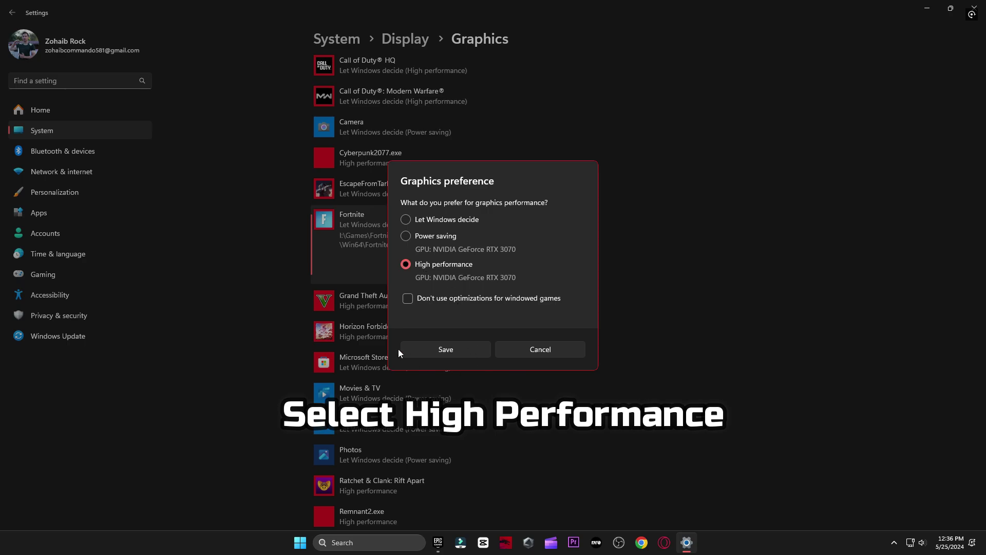
pyautogui.hotkey('alt', 'F4')
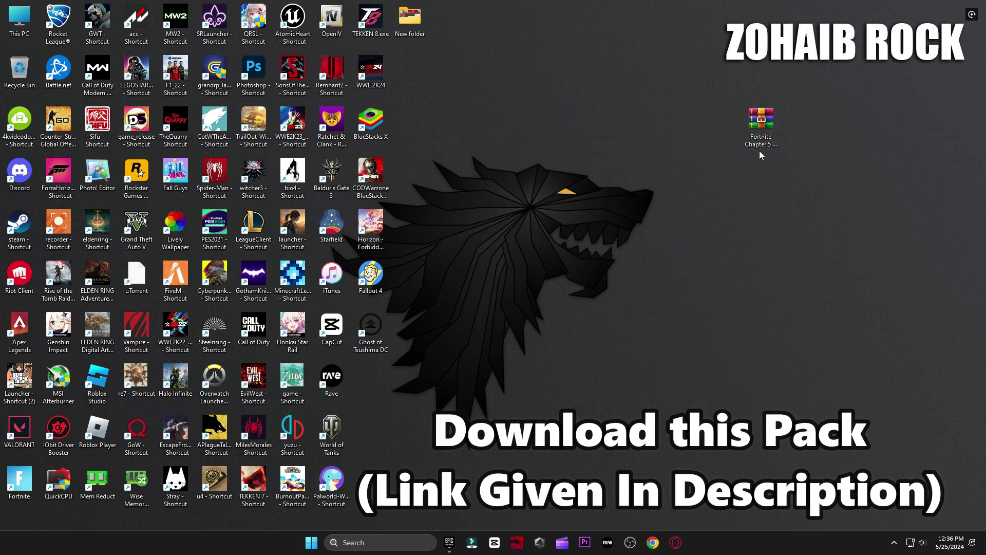
# Extract the Fortnite Chapter 5 archive on the desktop and move the extracted folder beside the archive
pyautogui.rightClick(761, 152)
pyautogui.moveTo(790, 346)
pyautogui.click(581, 385)
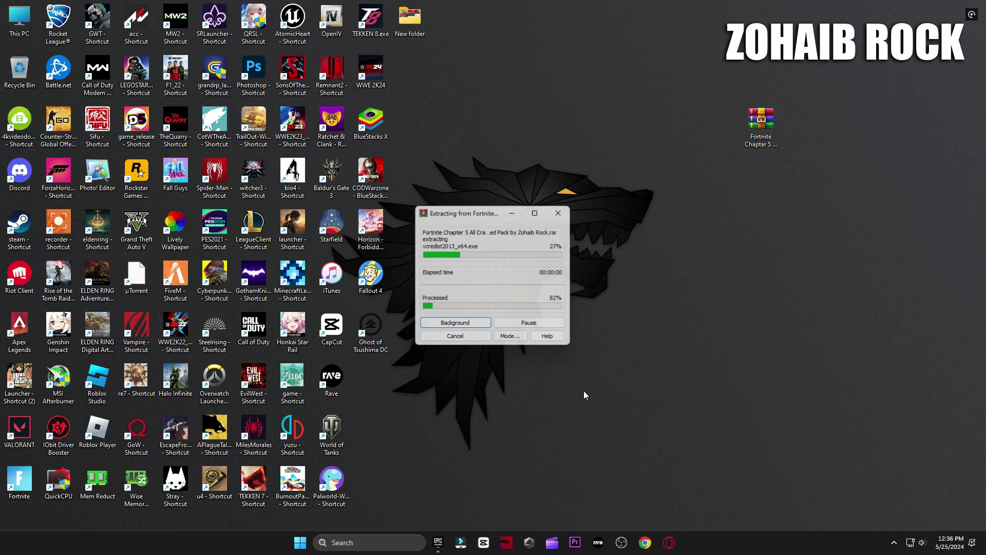
pyautogui.moveTo(369, 391); pyautogui.dragTo(716, 159)
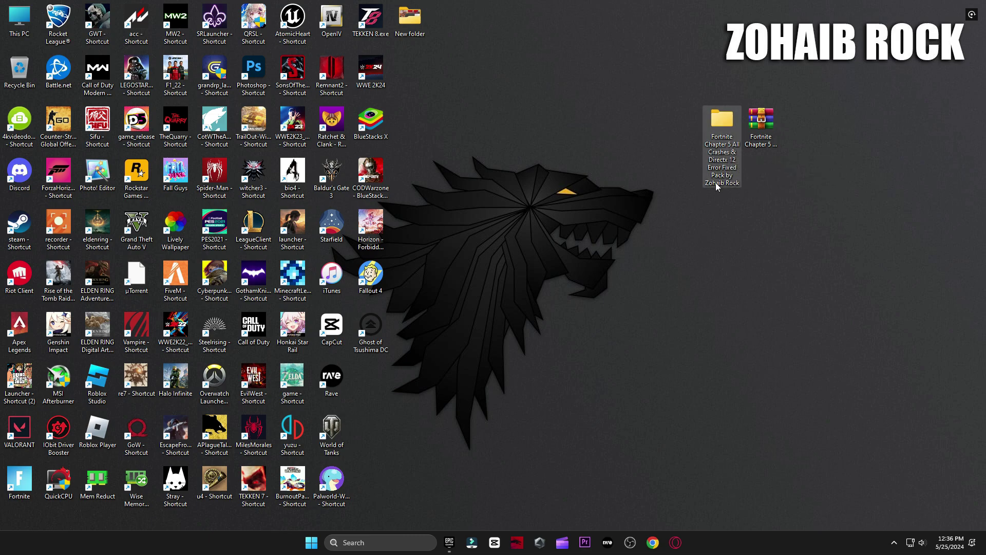
# Open the DirectX_11_Setup archive from the DIRECTX INSTALL folder of the extracted Fortnite pack
pyautogui.doubleClick(734, 184)
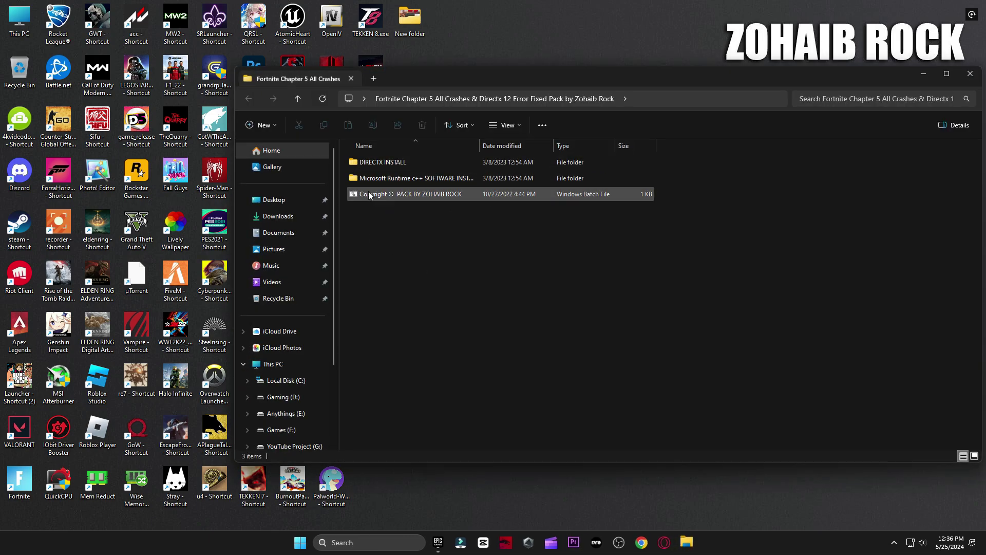
pyautogui.doubleClick(406, 162)
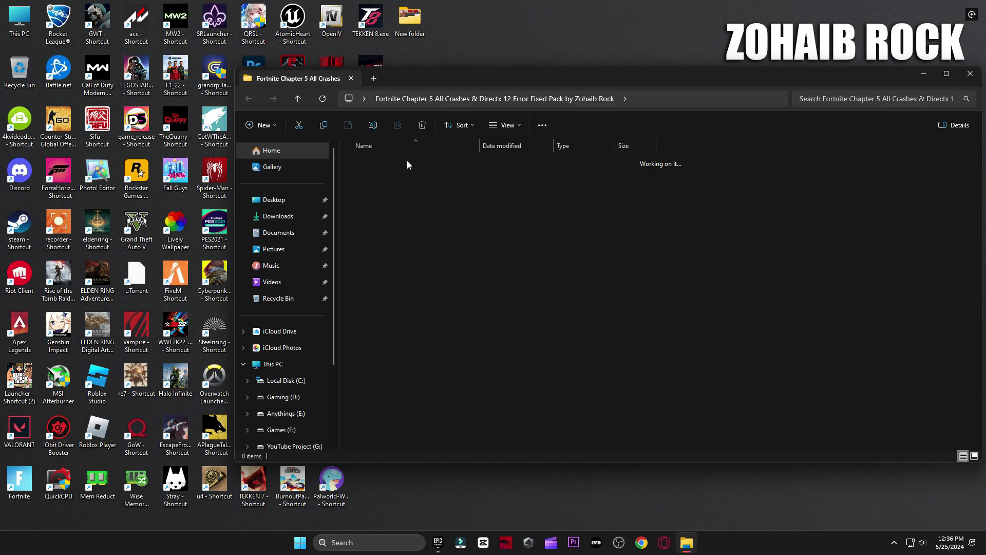
pyautogui.doubleClick(390, 174)
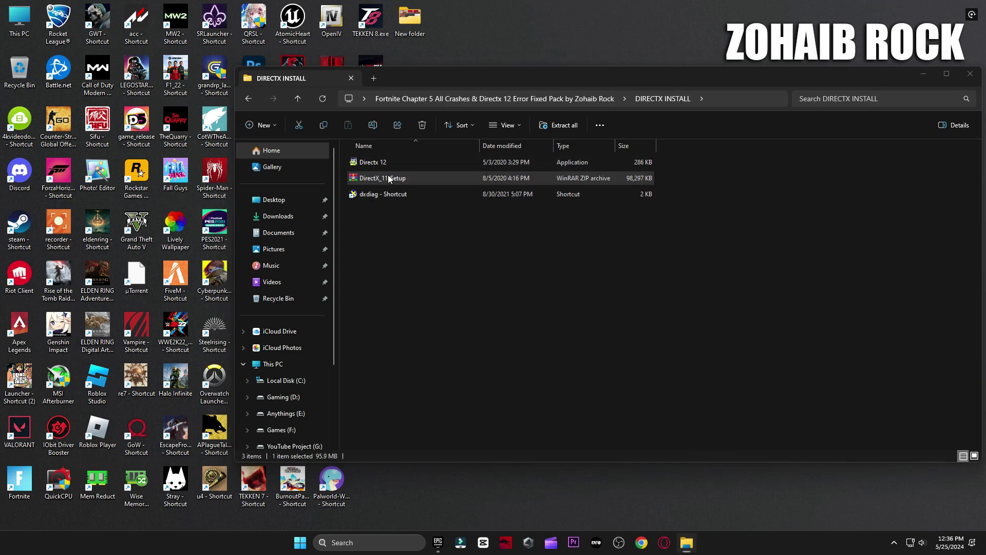
pyautogui.press('Escape')
# Run DXSETUP.exe from the archive, accept the agreement, complete the DirectX installation and close the archive window
pyautogui.scroll(-20, 296, 358)
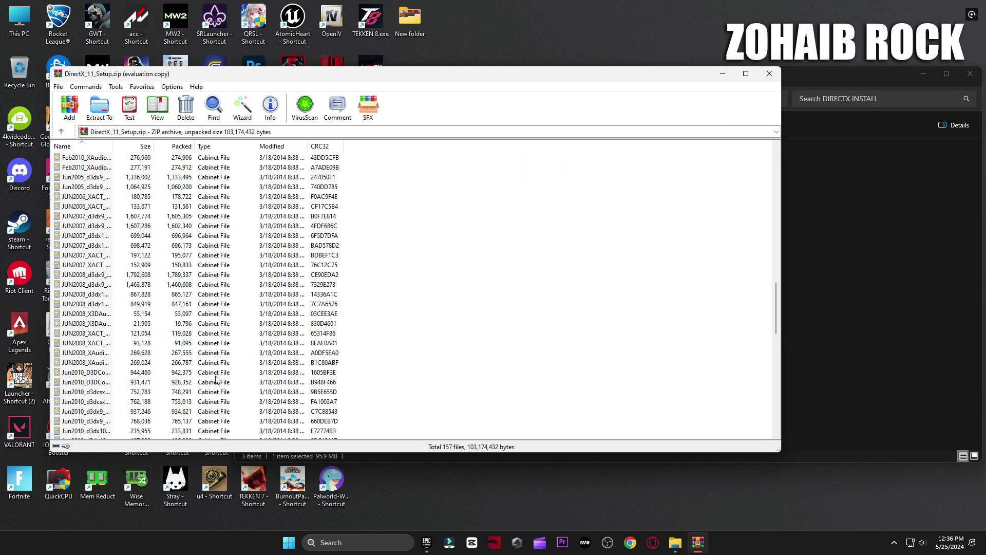
pyautogui.doubleClick(80, 431)
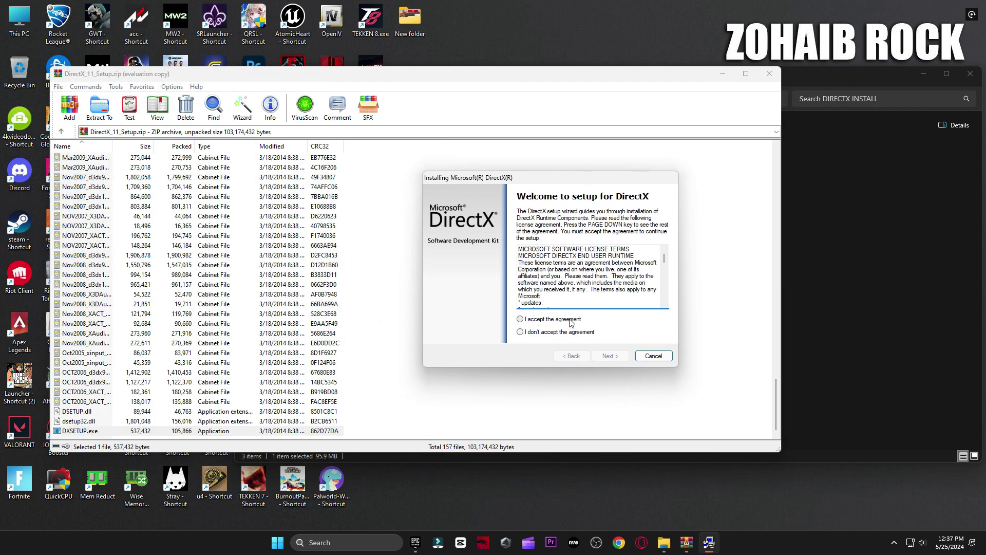
pyautogui.click(570, 320)
pyautogui.click(610, 355)
pyautogui.click(612, 356)
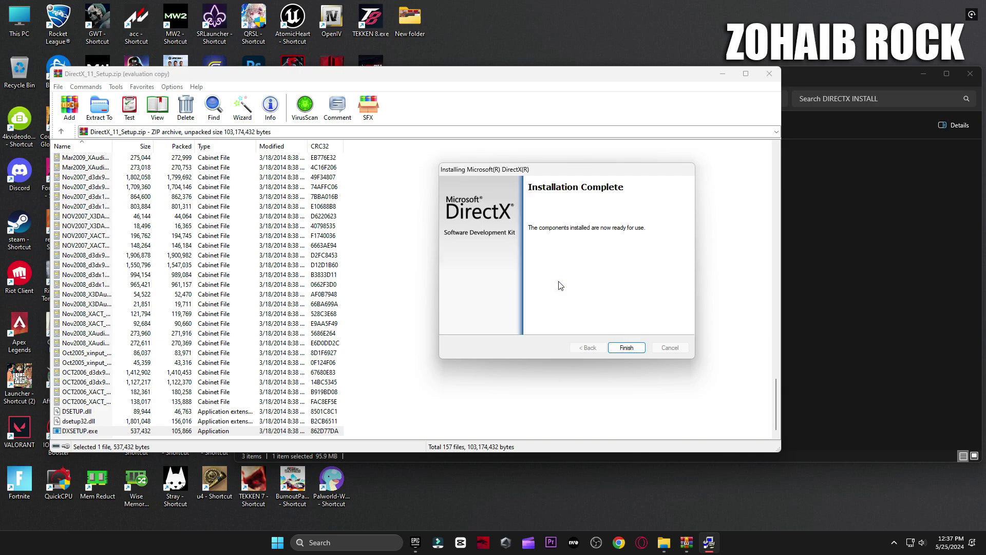
pyautogui.click(627, 348)
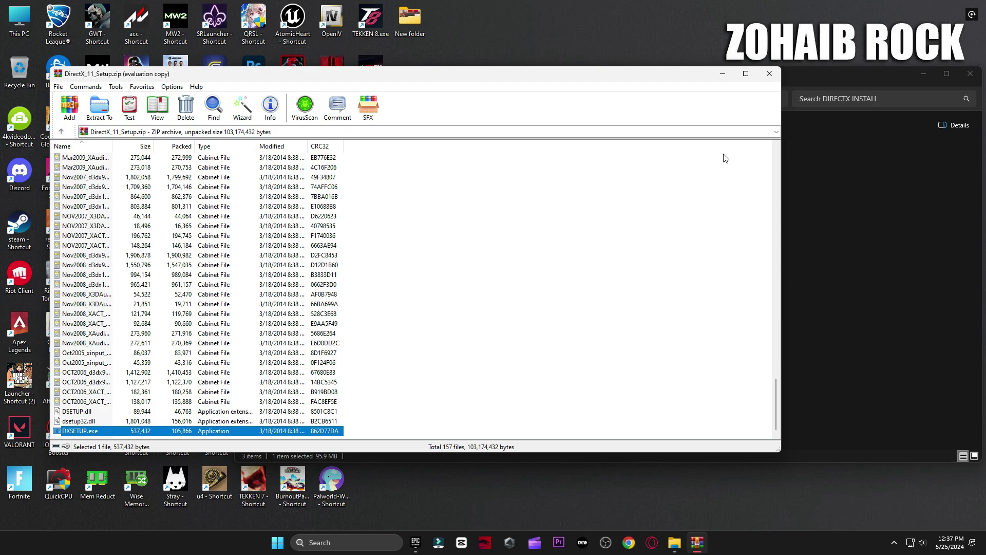
pyautogui.click(769, 74)
# Run the Directx 12 installer, accept the agreement and go through the setup wizard to its end
pyautogui.click(397, 163)
pyautogui.doubleClick(397, 162)
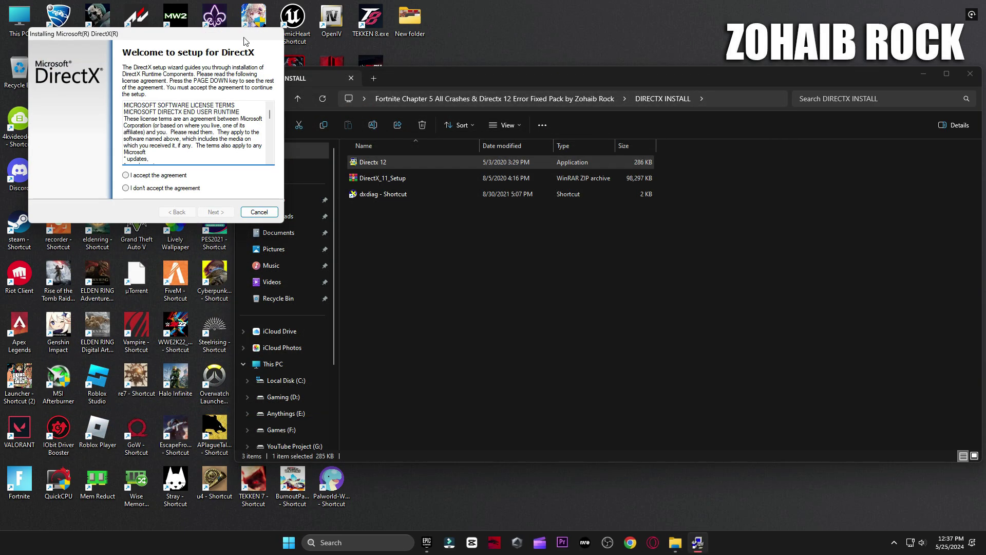
pyautogui.click(552, 286)
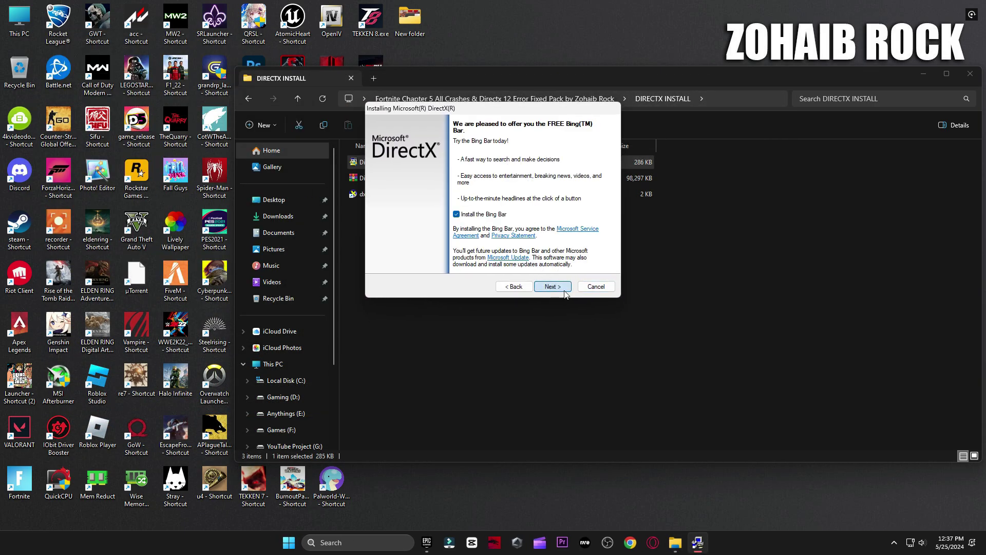
pyautogui.click(557, 290)
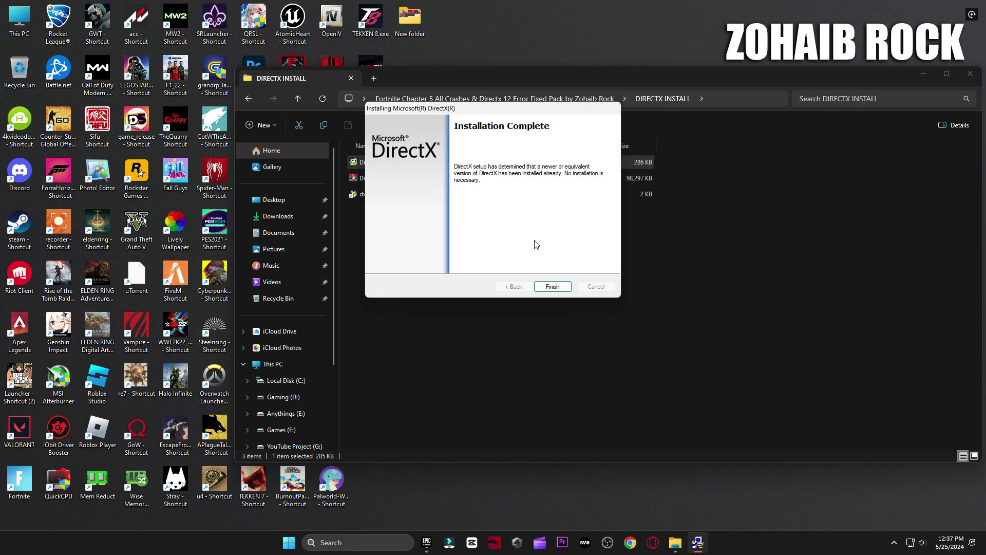
pyautogui.click(552, 286)
# Open the dxdiag shortcut with the WHQL digital signatures check enabled, review the Display page and exit the tool
pyautogui.click(381, 198)
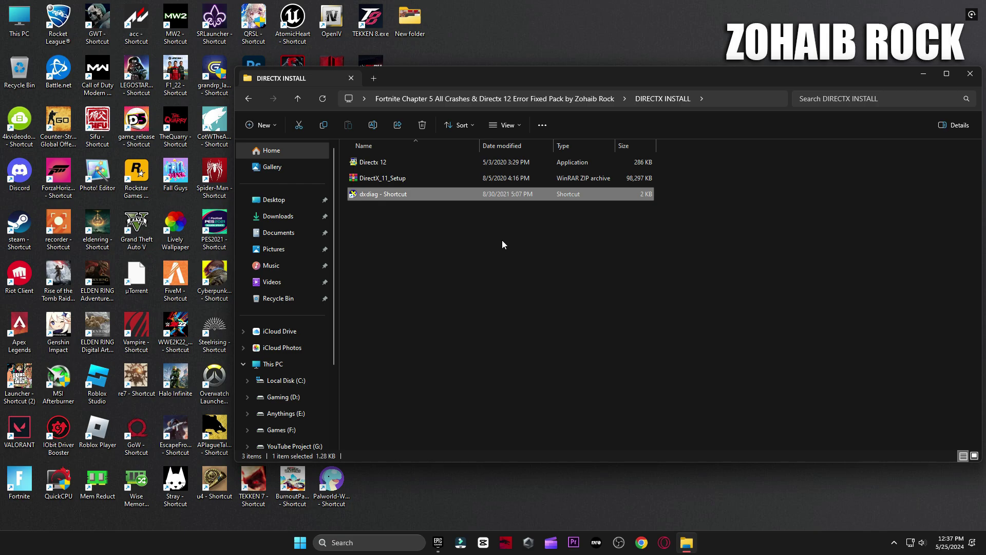
pyautogui.press('Return')
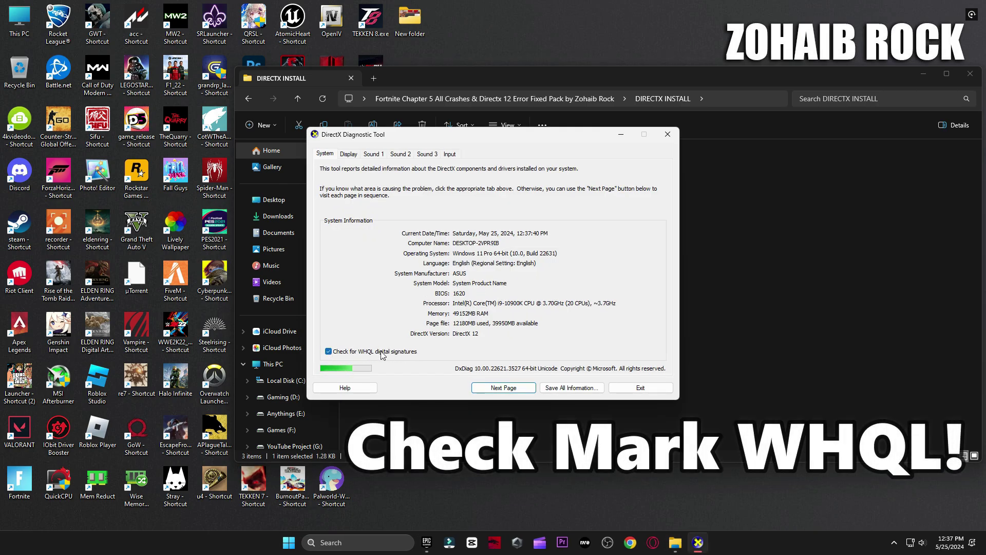
pyautogui.click(349, 154)
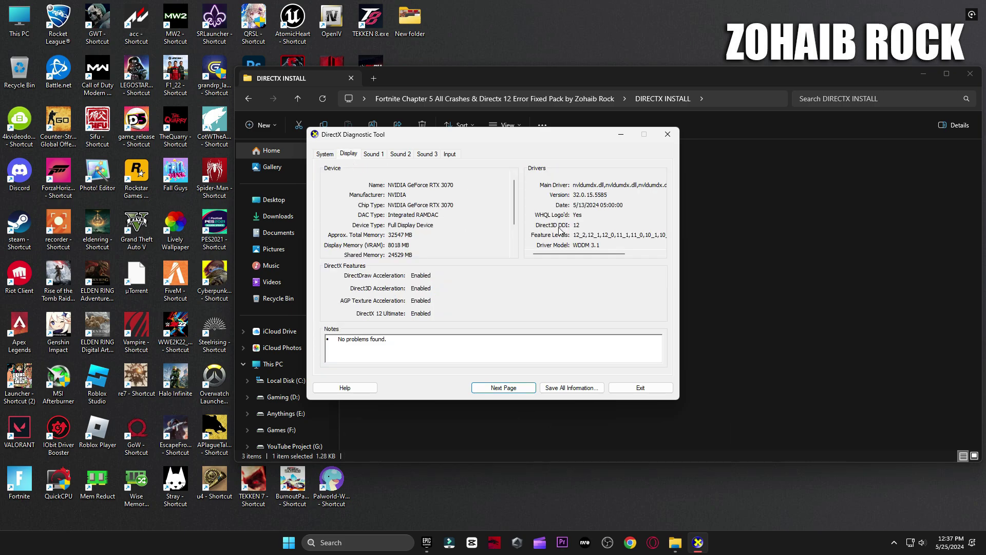
pyautogui.click(647, 388)
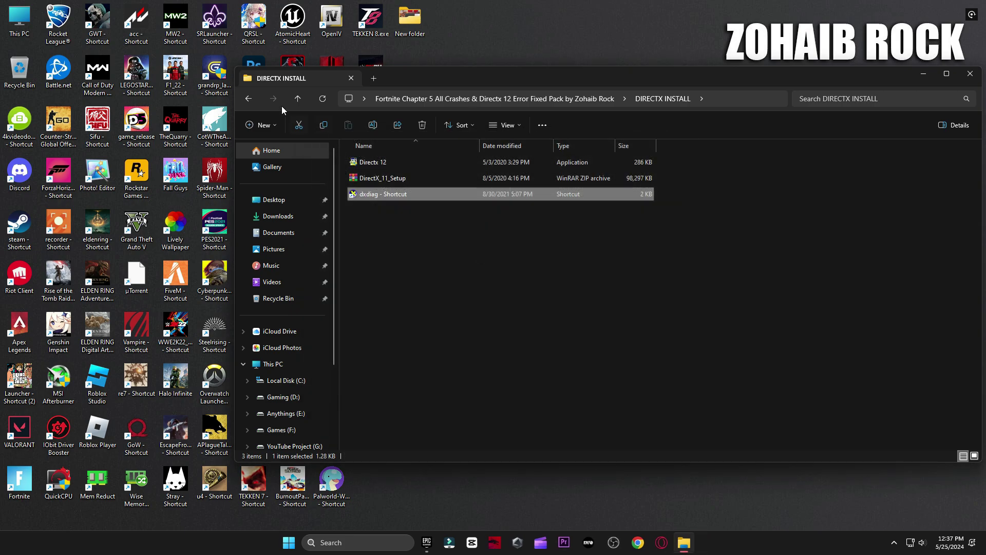
# Run the install_all batch file in the Microsoft Runtime c++ SOFTWARE INSTALL folder and close the folder window
pyautogui.click(248, 98)
pyautogui.click(395, 178)
pyautogui.doubleClick(396, 178)
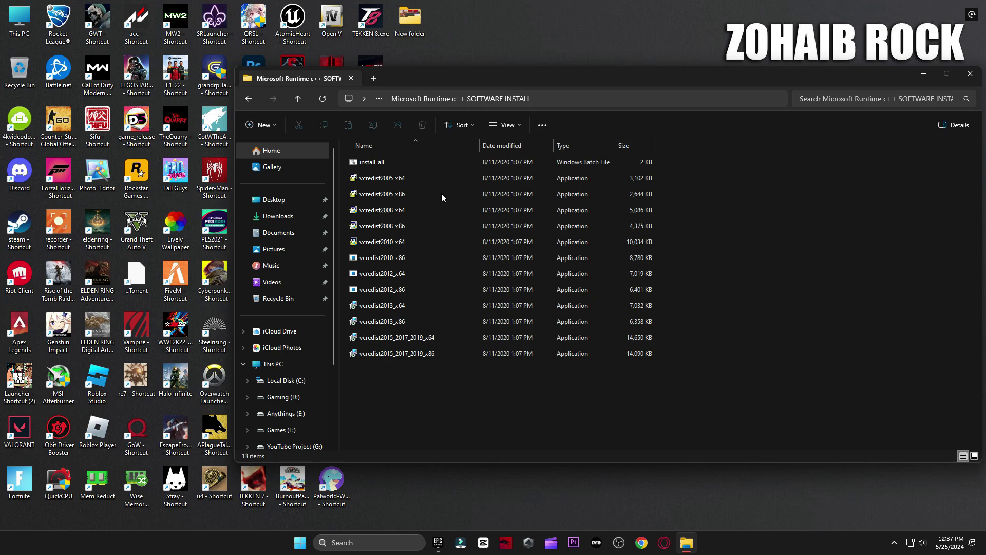
pyautogui.doubleClick(380, 163)
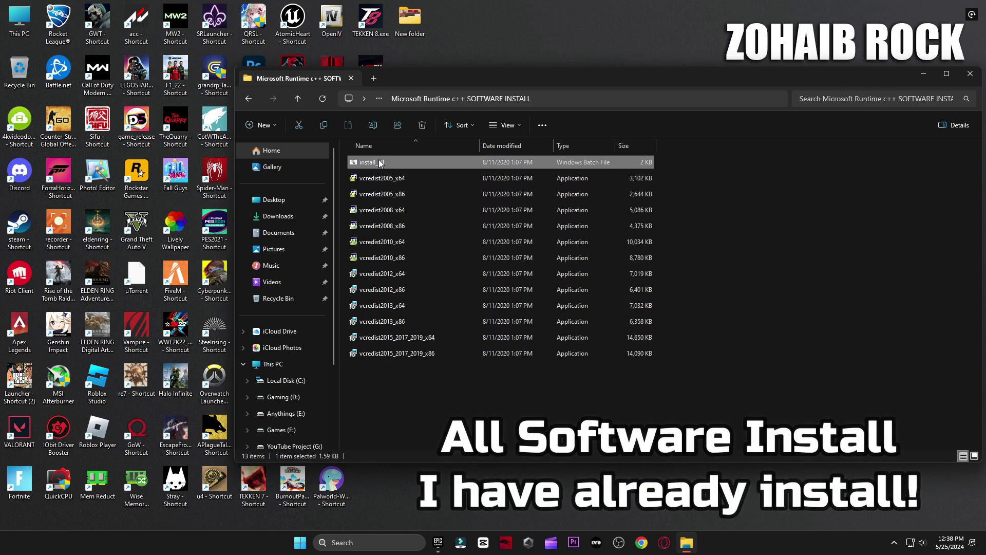
pyautogui.click(971, 77)
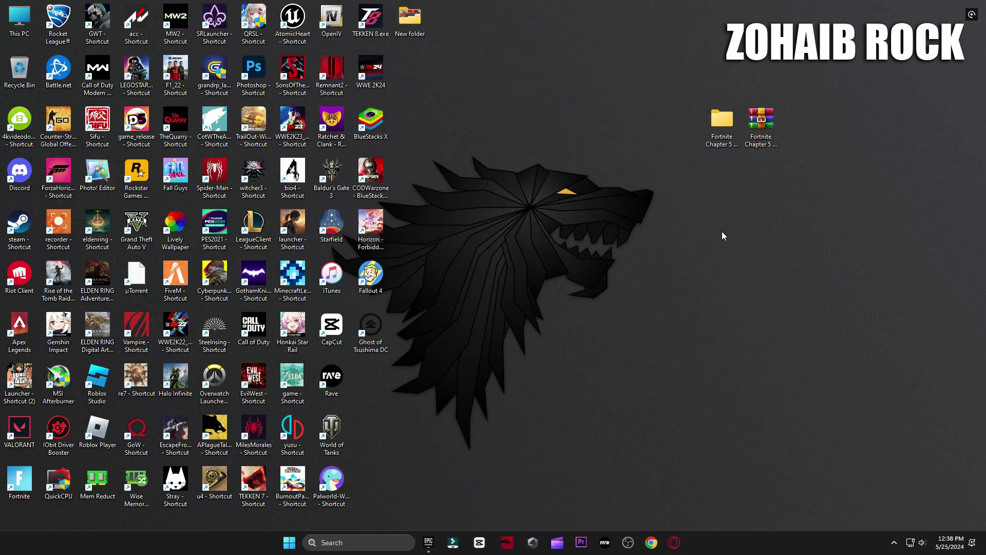
# Switch to the Epic Games Launcher and start verifying the game files of Fortnite from its management options
pyautogui.click(449, 546)
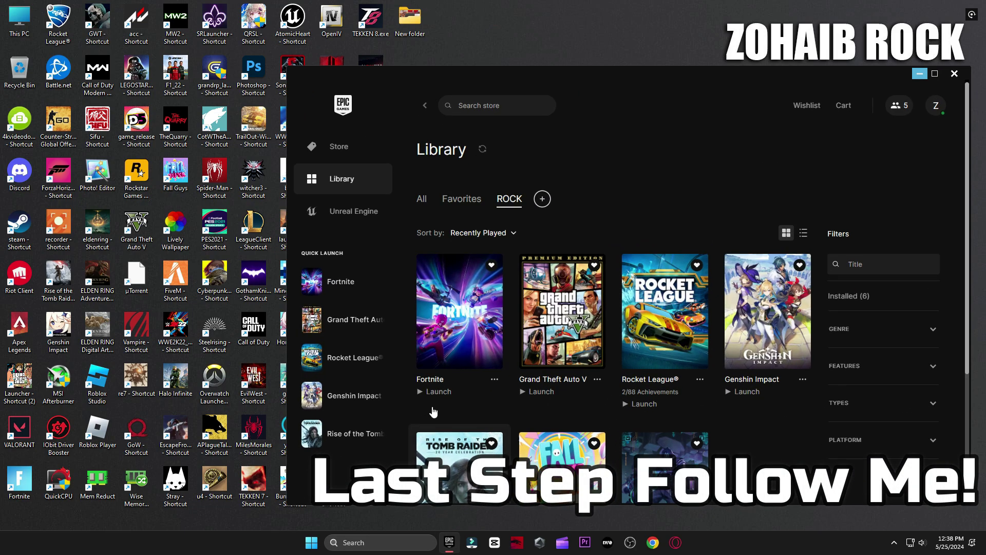
pyautogui.click(494, 380)
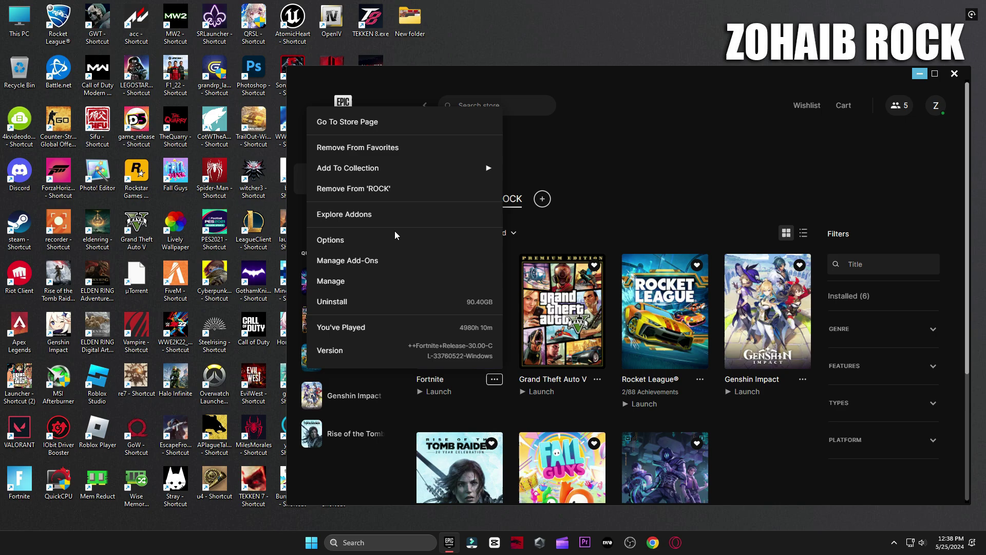
pyautogui.click(344, 282)
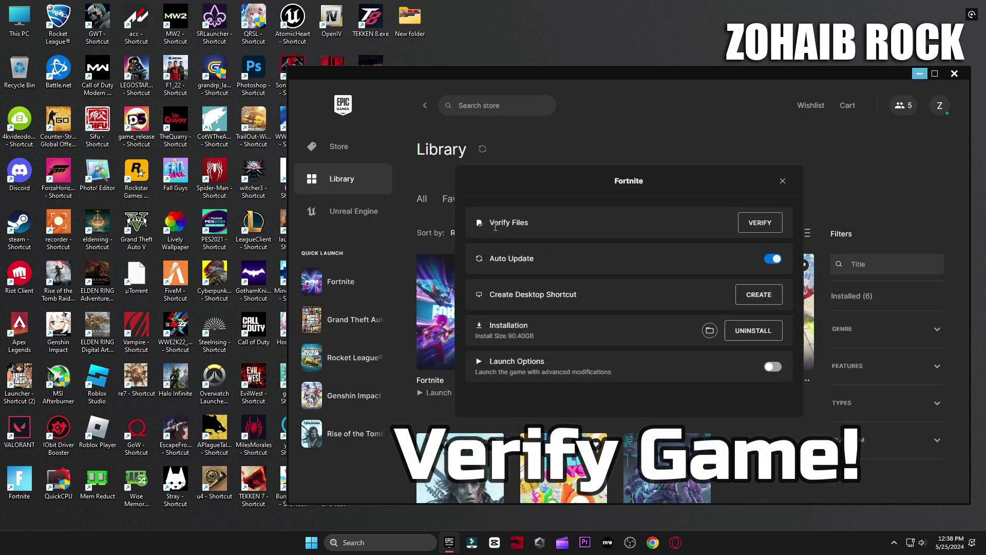
pyautogui.click(739, 226)
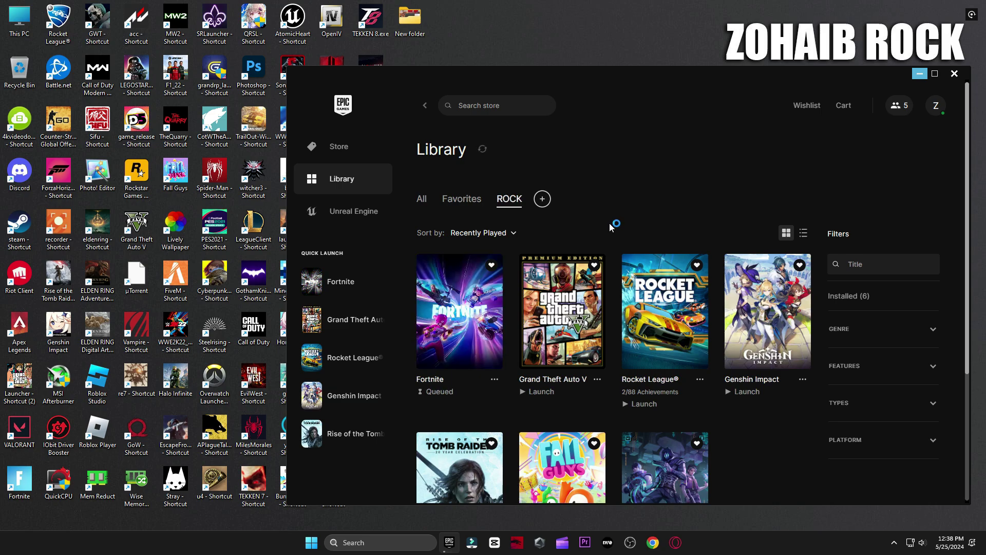
# Display the Fortnite verification progress among the launcher's downloads, and bring up the Windows power options for restarting the PC
pyautogui.click(363, 476)
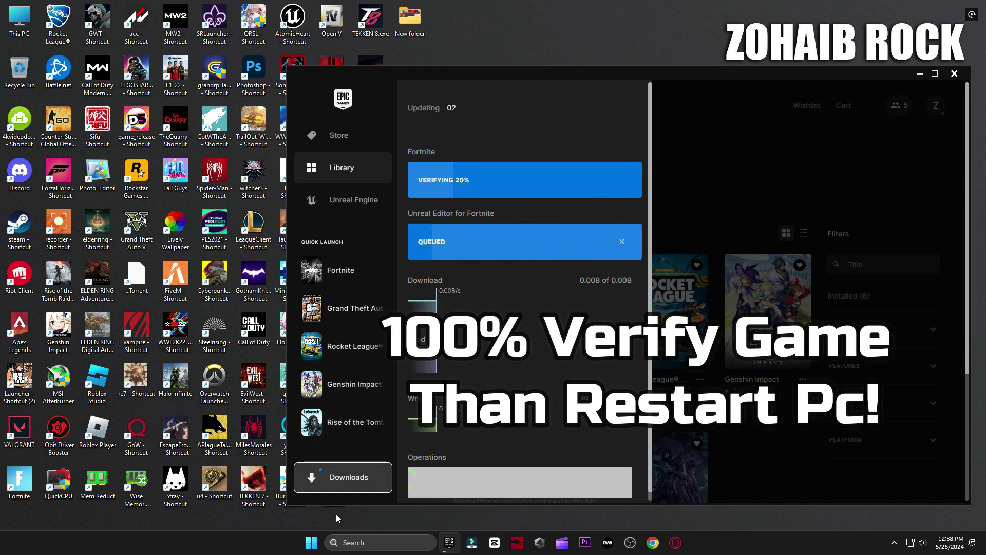
pyautogui.click(311, 543)
pyautogui.click(619, 506)
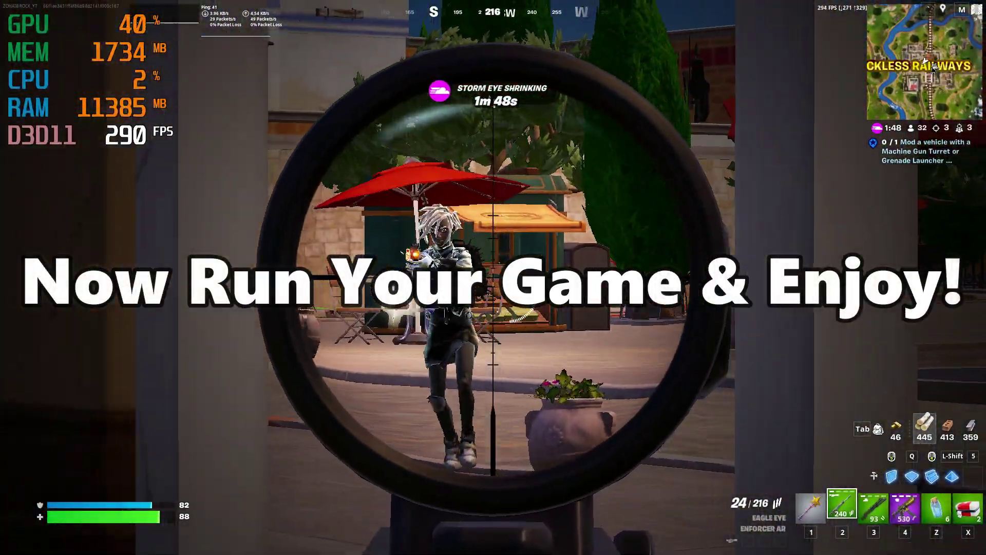
pyautogui.click(494, 278)
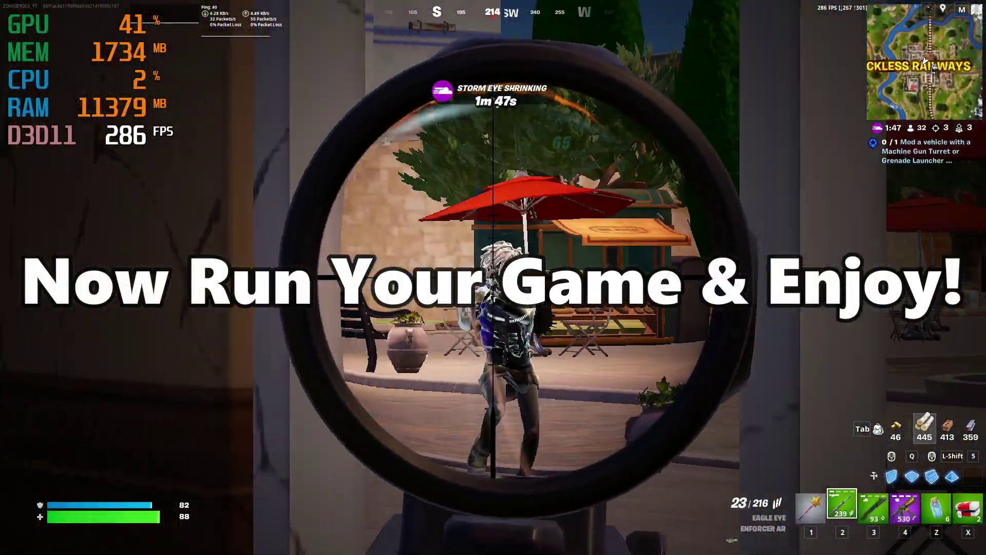
pyautogui.click(493, 277)
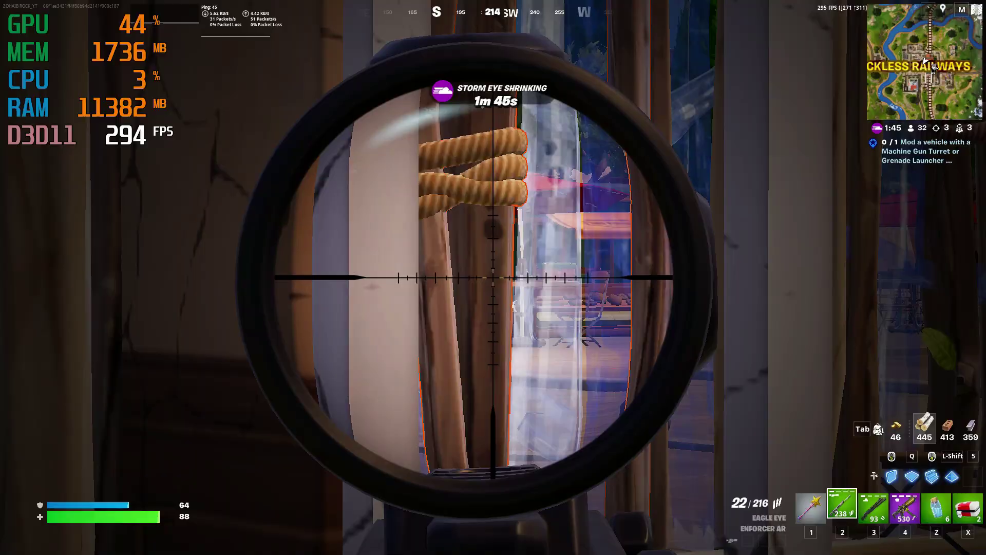
pyautogui.press('3')
pyautogui.press('w')
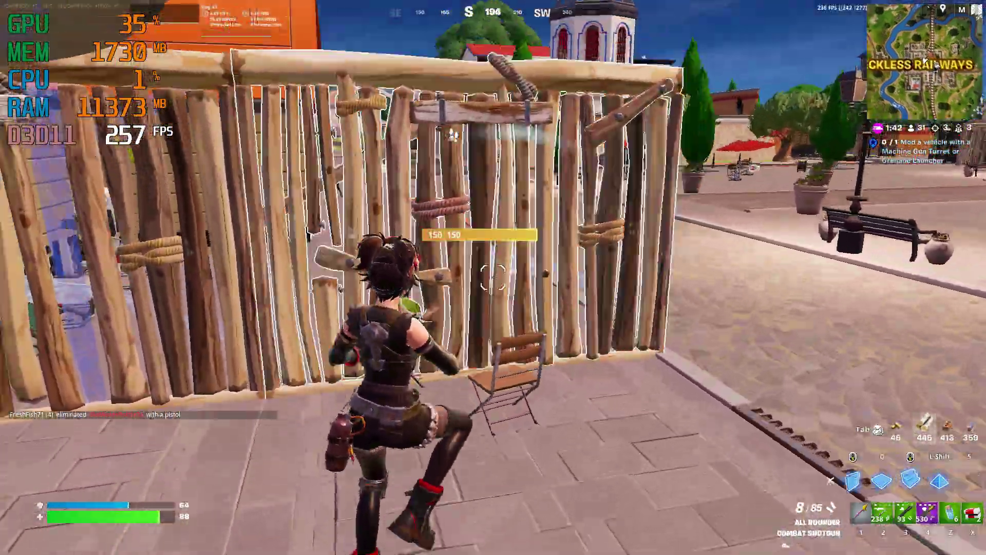
pyautogui.press('q')
pyautogui.click(494, 278)
pyautogui.click(493, 278)
pyautogui.press('w')
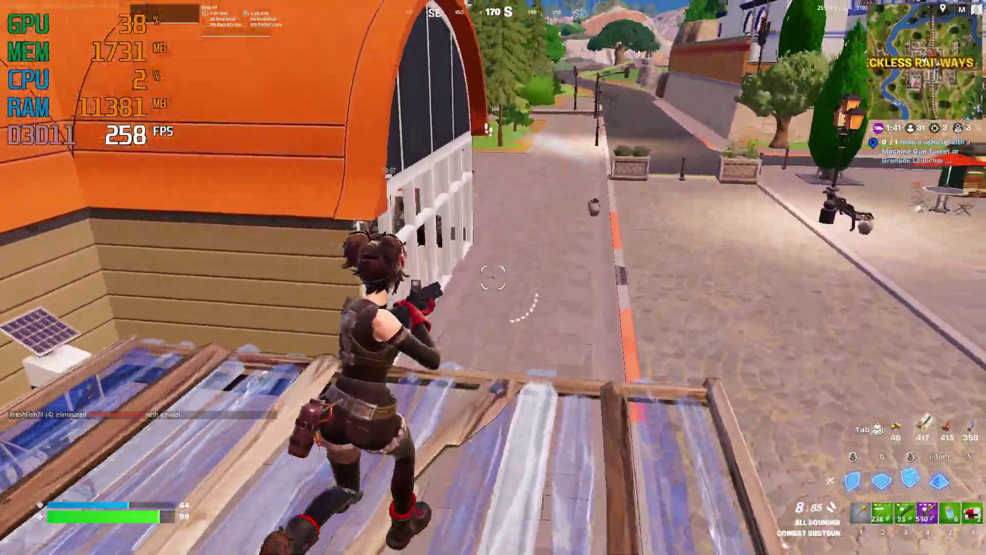
pyautogui.click(494, 277)
pyautogui.press('w')
pyautogui.press('space')
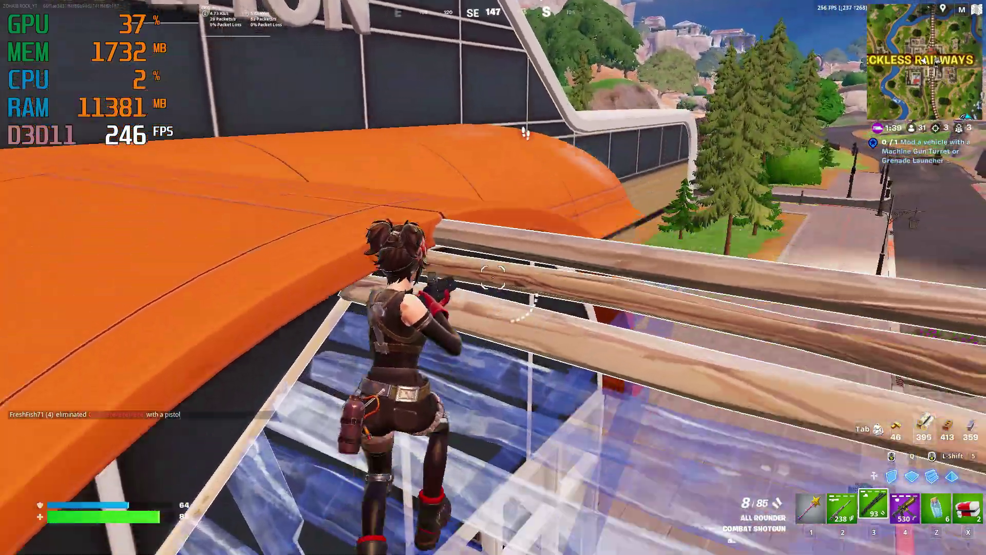
pyautogui.press('2')
pyautogui.press('w')
pyautogui.press('ctrl')
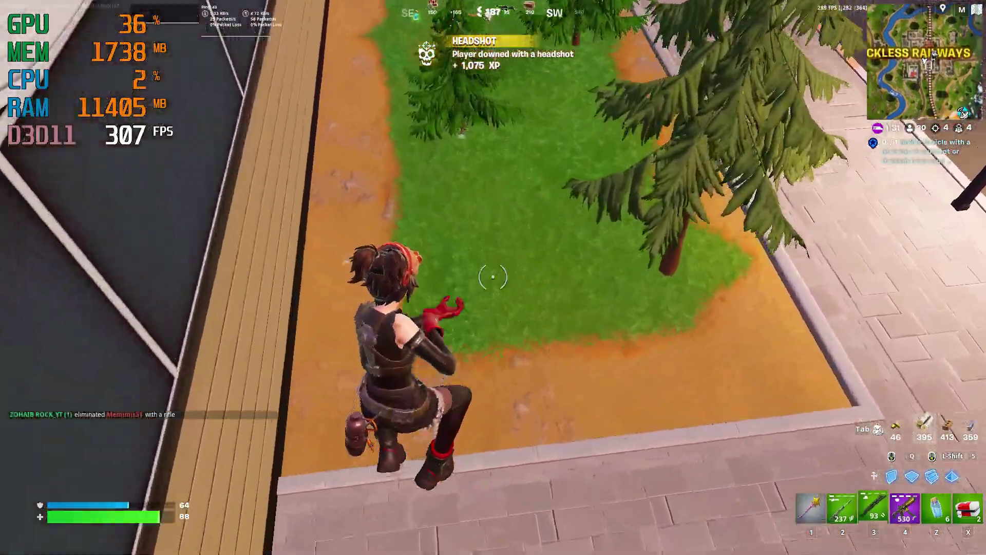
pyautogui.press('w')
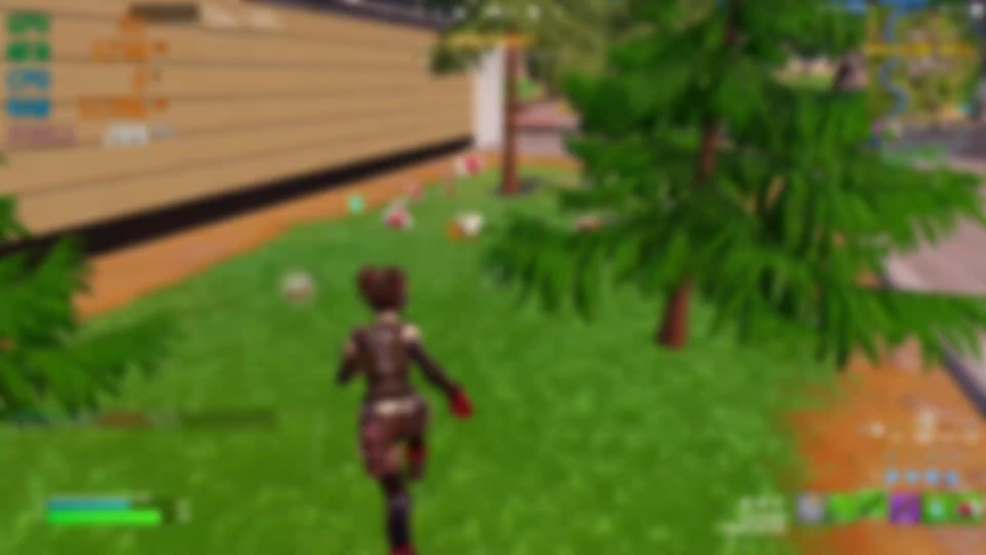
pyautogui.press('w')
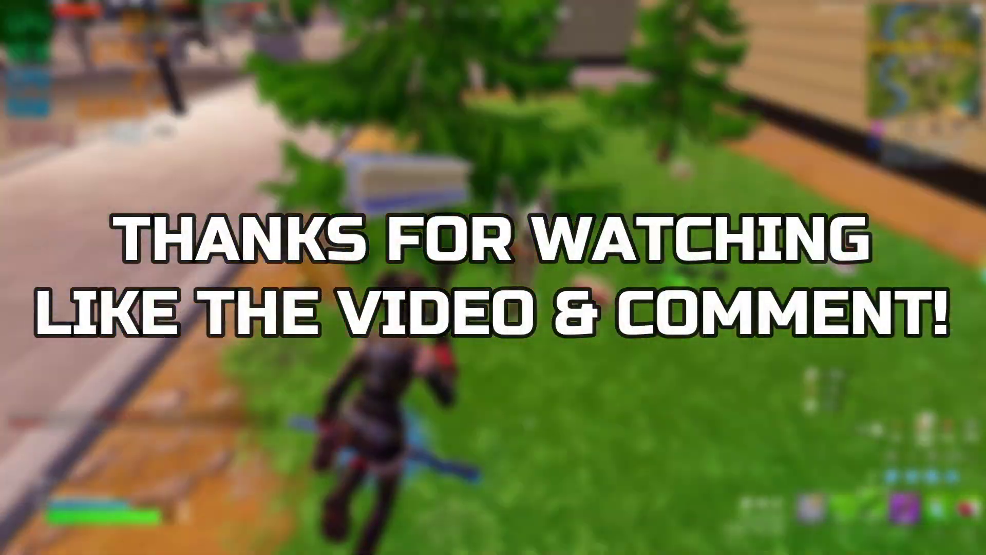